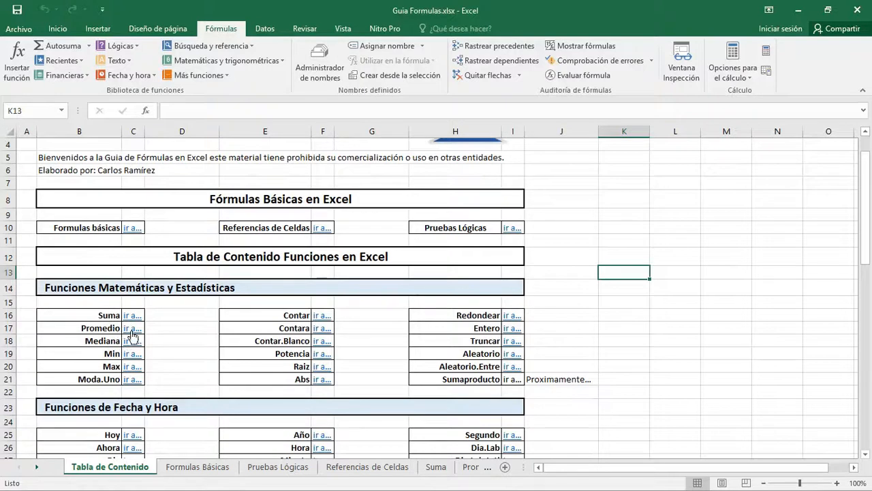
# - Go to the Promedio sheet from the table of contents and enter 5, 12 and 17 in cells M4 to M6
pyautogui.click(133, 330)
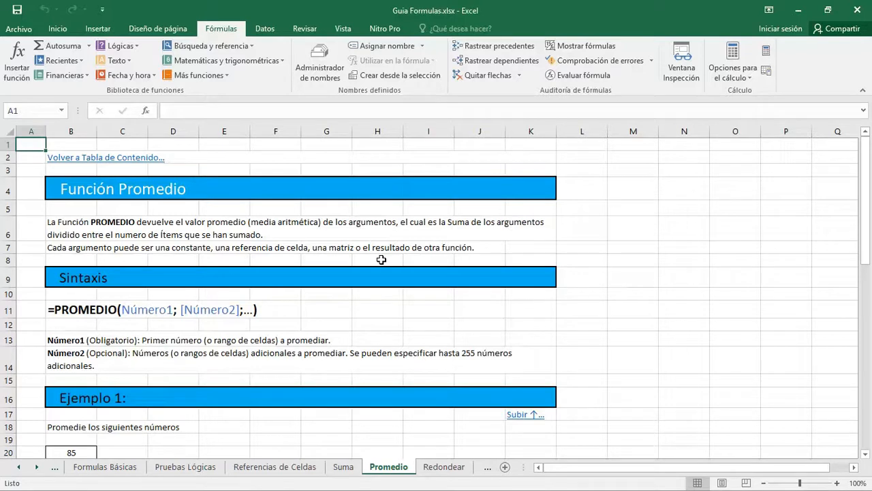
pyautogui.click(628, 191)
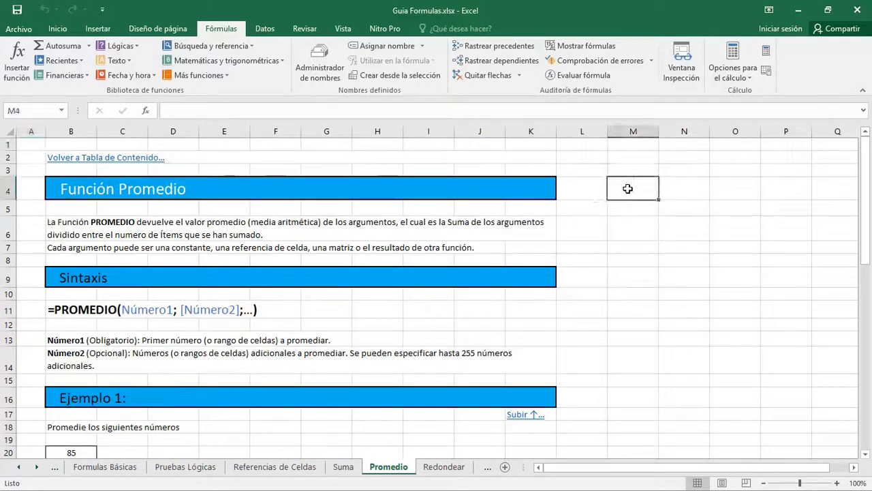
pyautogui.write('5')
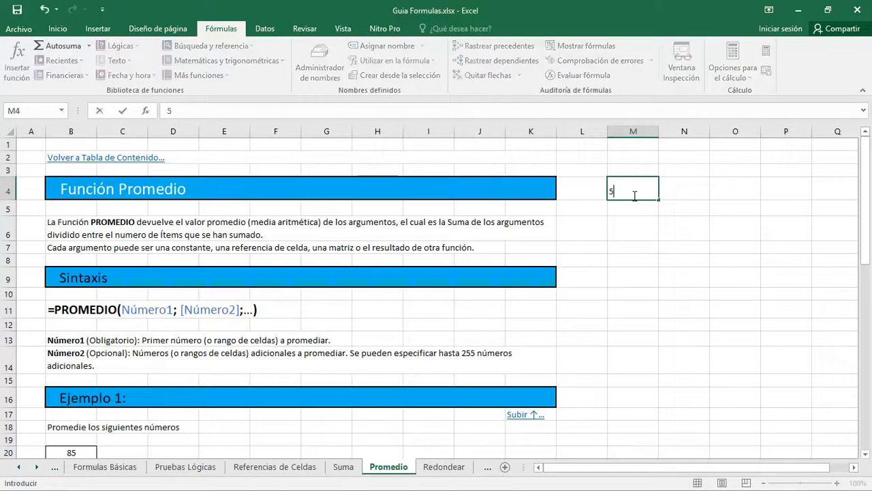
pyautogui.press('Return')
pyautogui.write('5')
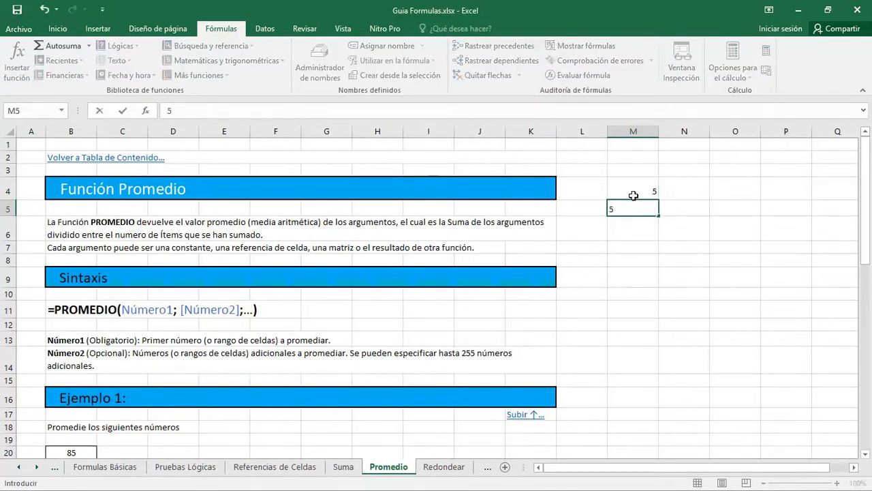
pyautogui.press('BackSpace')
pyautogui.write('12')
pyautogui.press('Return')
pyautogui.write('17')
pyautogui.press('Return')
pyautogui.press('Right')
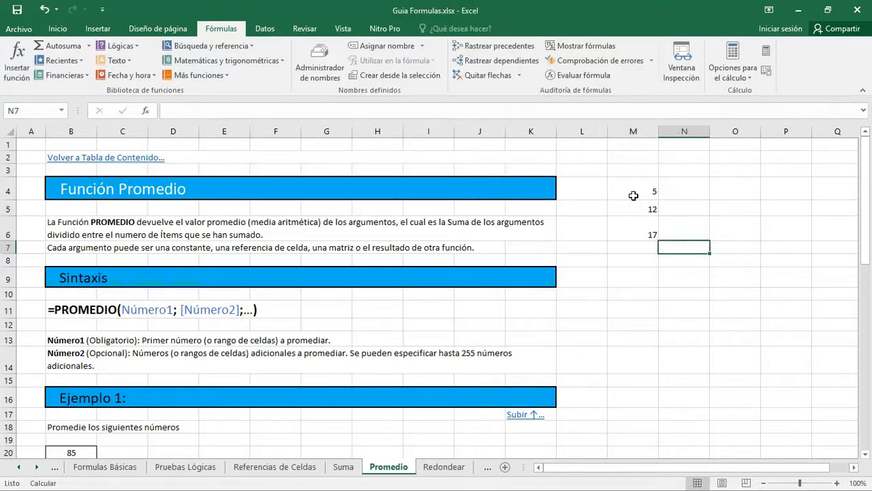
pyautogui.write('33')
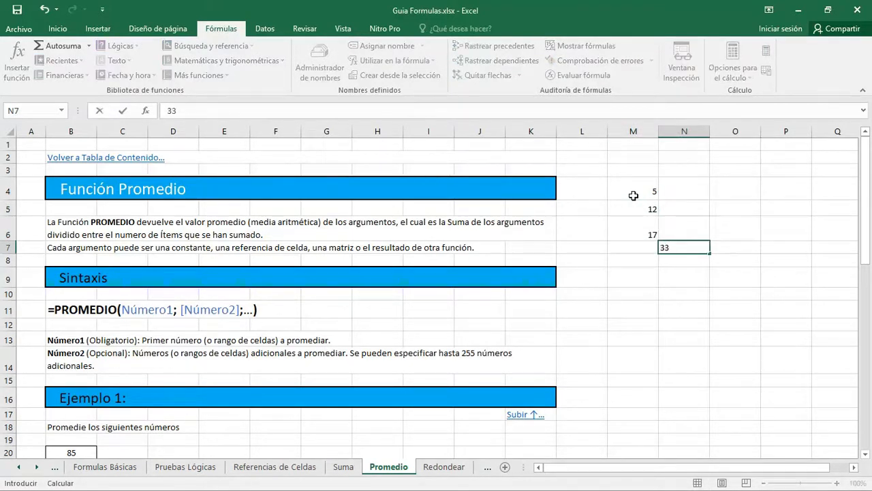
pyautogui.press('Escape')
pyautogui.press('Left')
# - Enter 33 in cell M7, below the other three numbers
pyautogui.write('33')
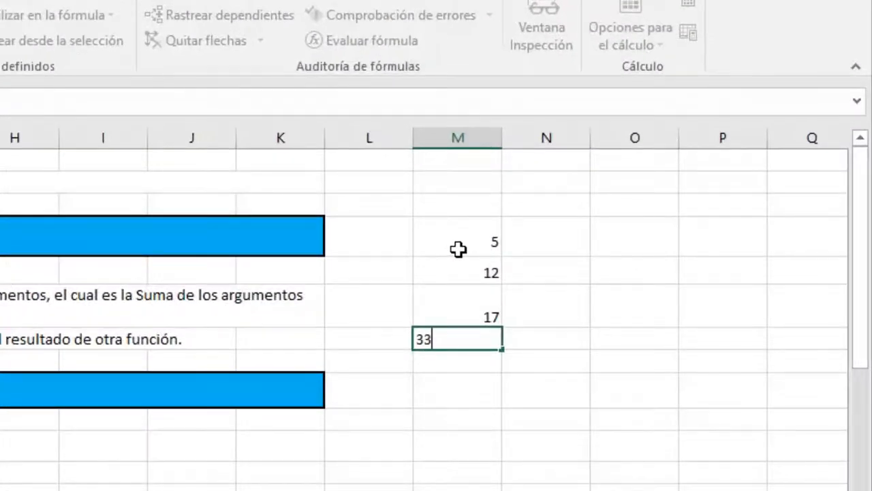
pyautogui.press('Return')
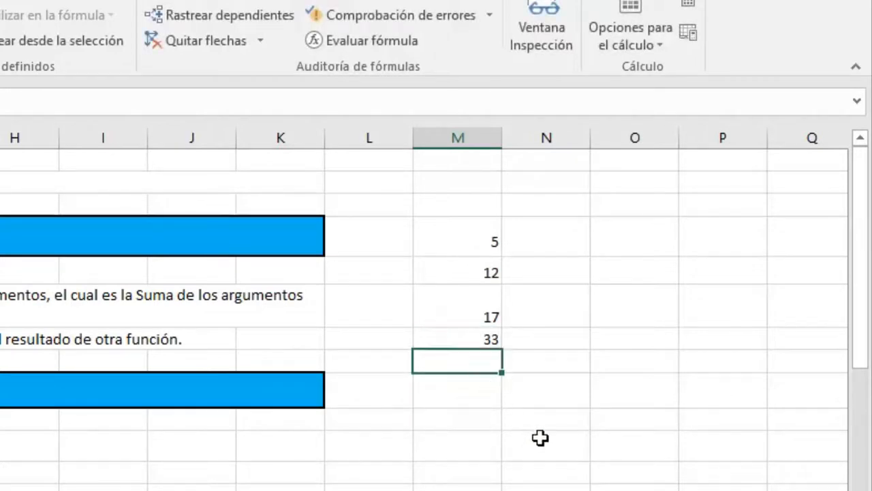
# - Calculate the average manually in cell M8 with the formula =SUMA(M4:M7)/4
pyautogui.write('=')
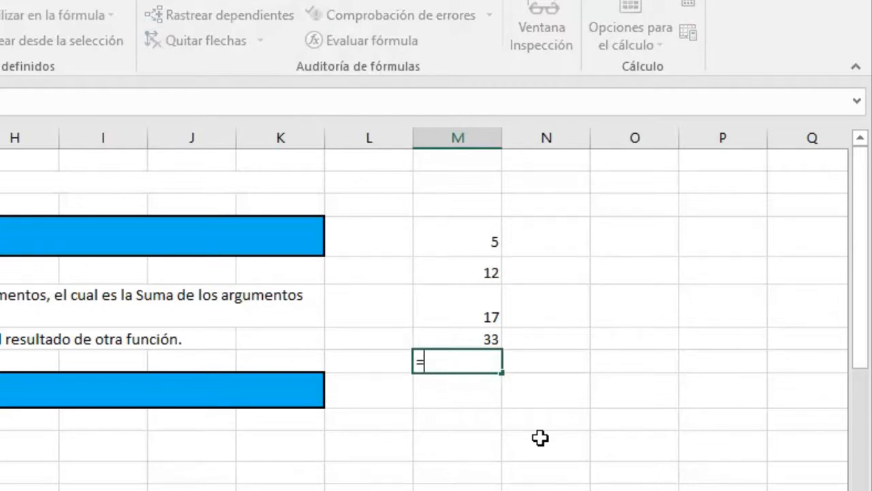
pyautogui.write('suma(')
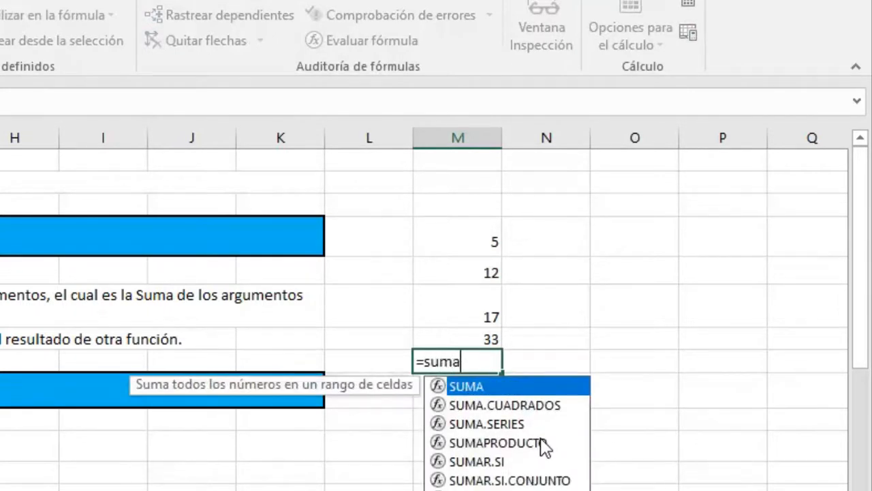
pyautogui.press('Up')
pyautogui.press('Up')
pyautogui.press('Up')
pyautogui.press('Up')
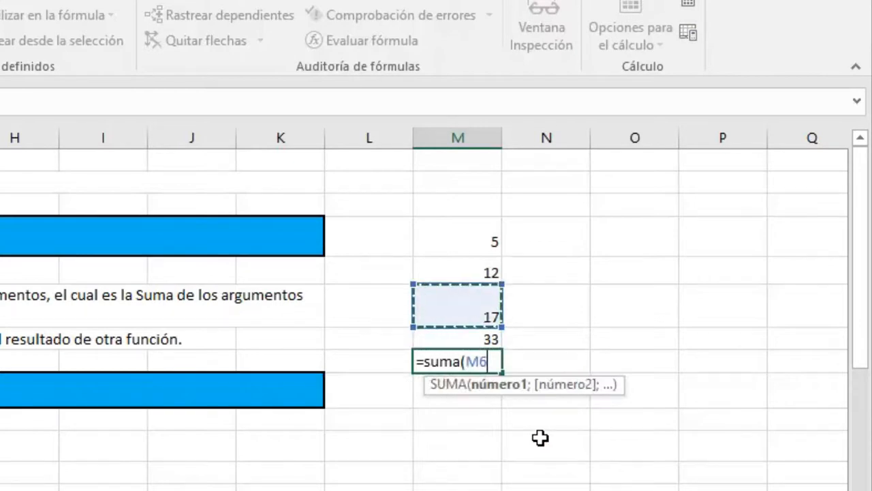
pyautogui.hotkey('shift', 'Down')
pyautogui.hotkey('shift', 'Down')
pyautogui.hotkey('shift', 'Down')
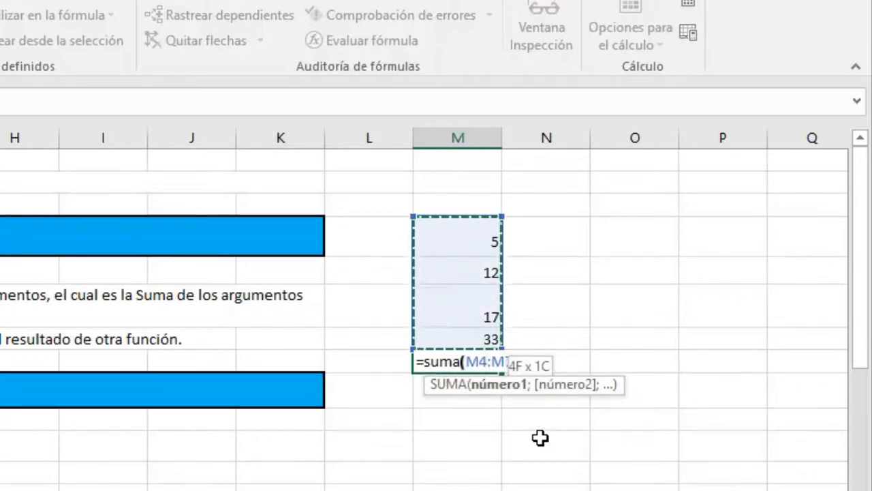
pyautogui.write(')')
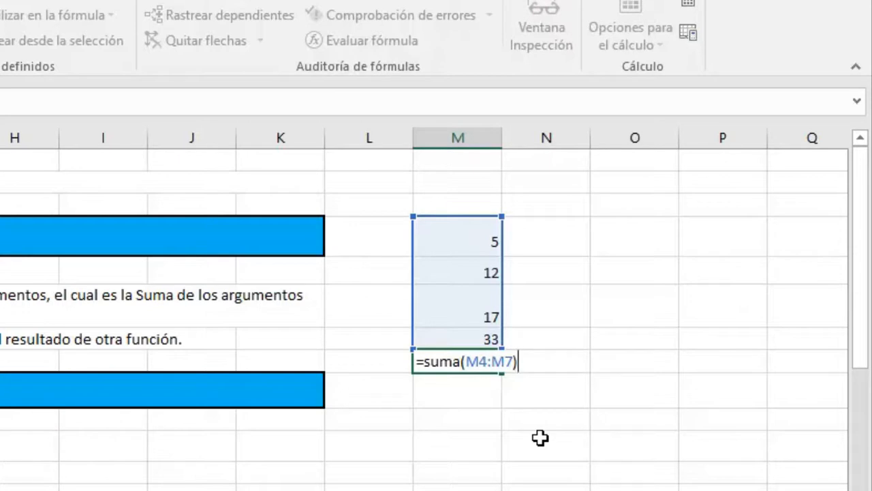
pyautogui.write('/4')
pyautogui.press('Return')
pyautogui.press('Up')
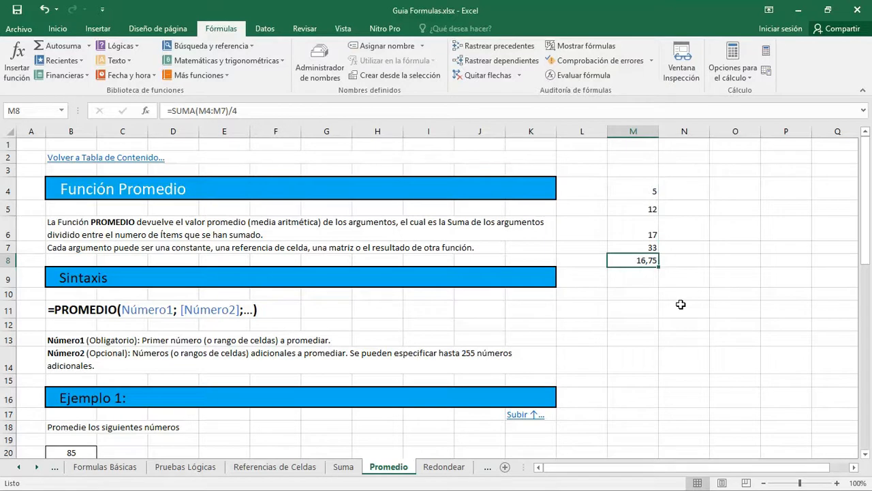
# - Insert the statistical function PROMEDIO from the function library into the yellow Promedio cell E22 of Ejemplo 1
pyautogui.scroll(-1, 240, 288)
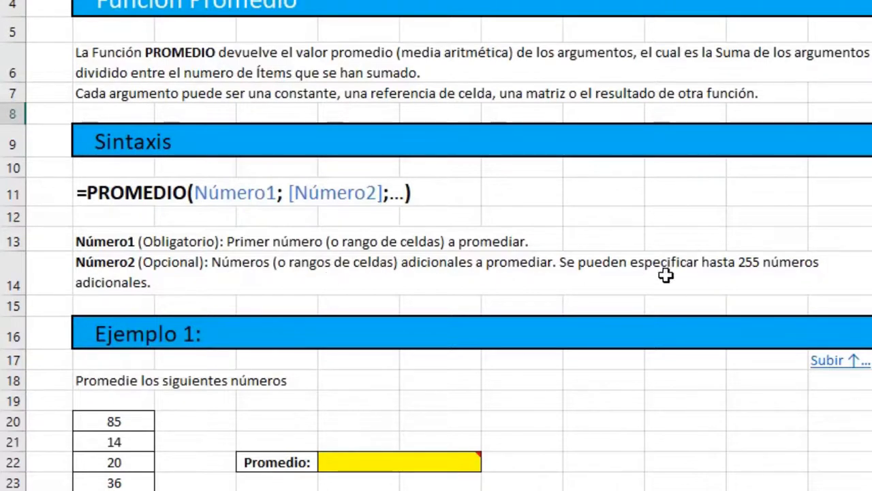
pyautogui.scroll(-3, 353, 252)
pyautogui.scroll(1, 377, 254)
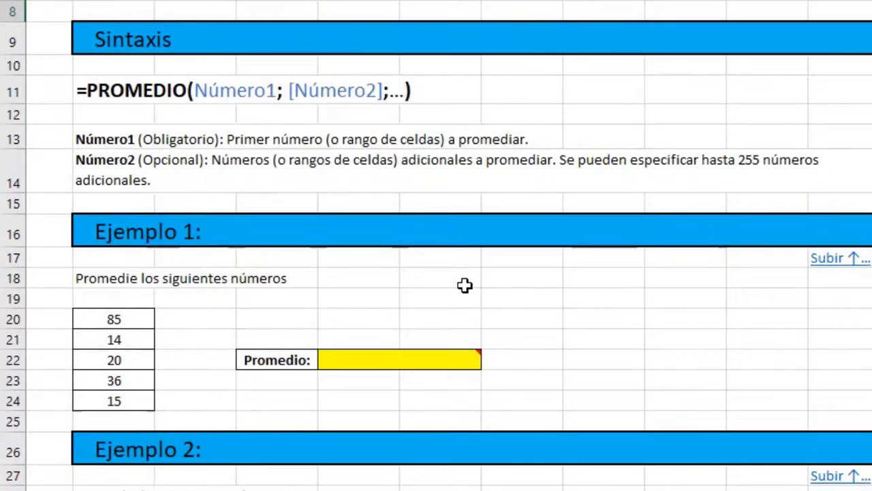
pyautogui.scroll(-1, 466, 286)
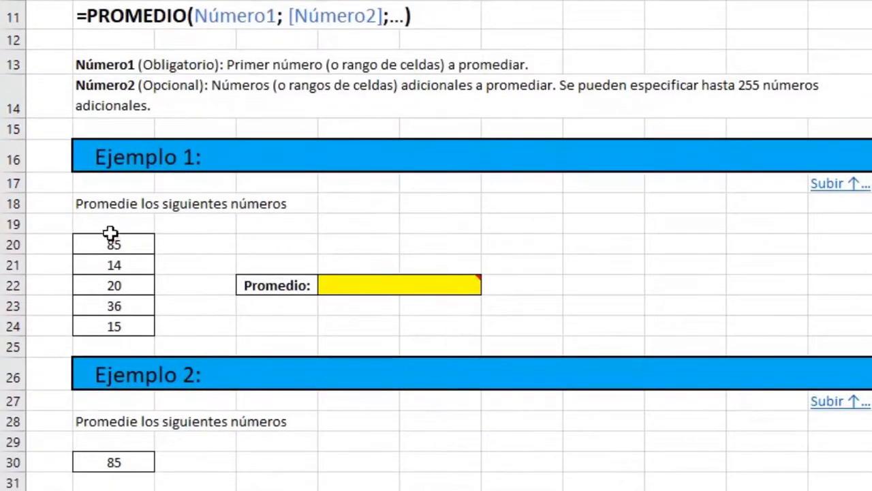
pyautogui.click(402, 285)
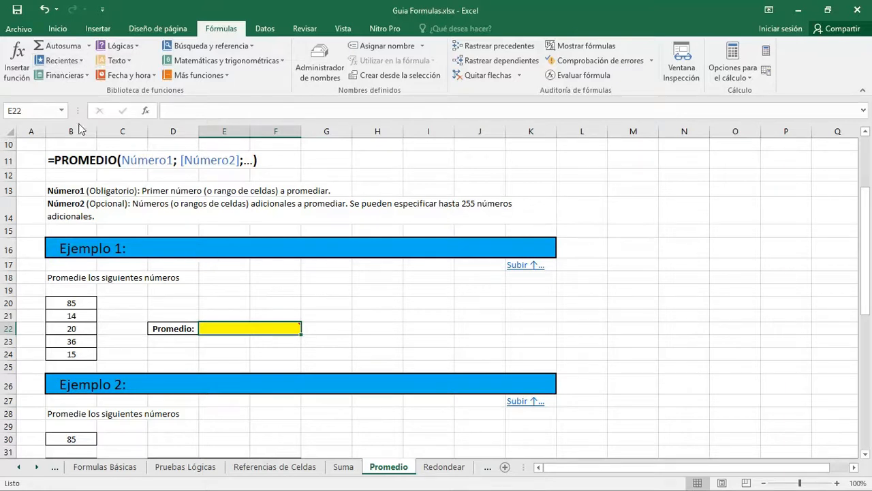
pyautogui.moveTo(218, 330)
pyautogui.click(62, 28)
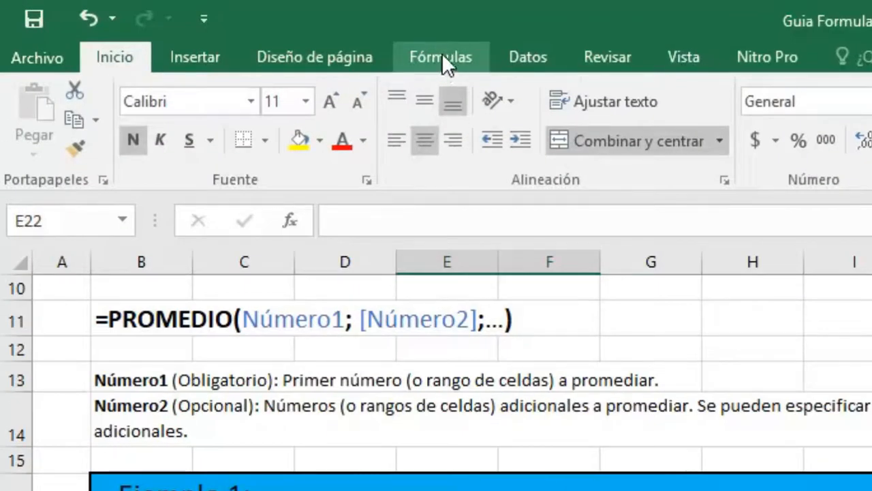
pyautogui.click(441, 53)
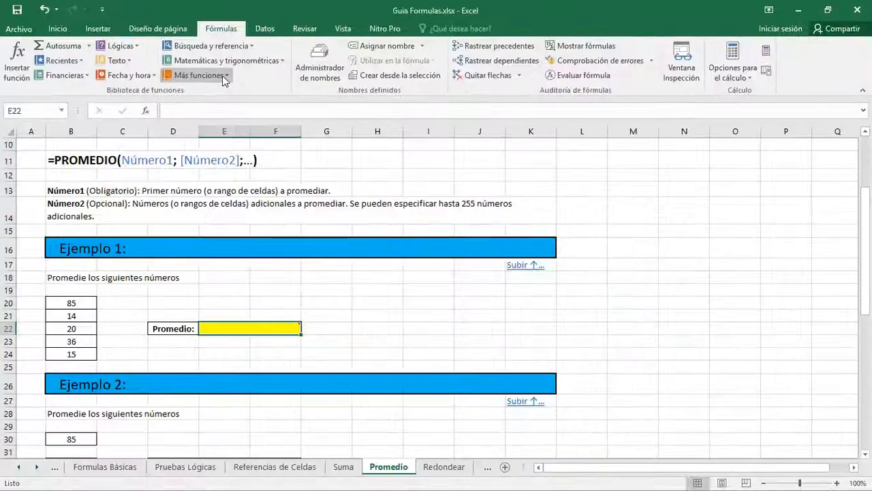
pyautogui.click(224, 77)
pyautogui.moveTo(224, 94)
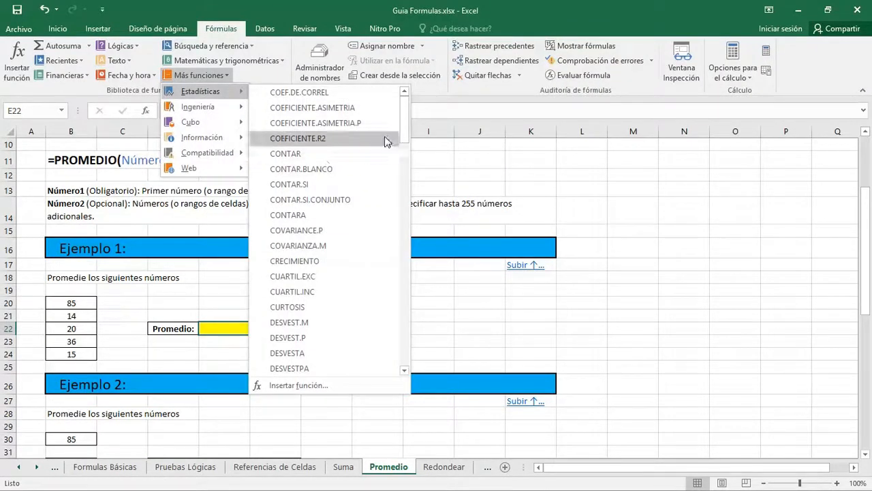
pyautogui.moveTo(407, 117); pyautogui.dragTo(392, 313)
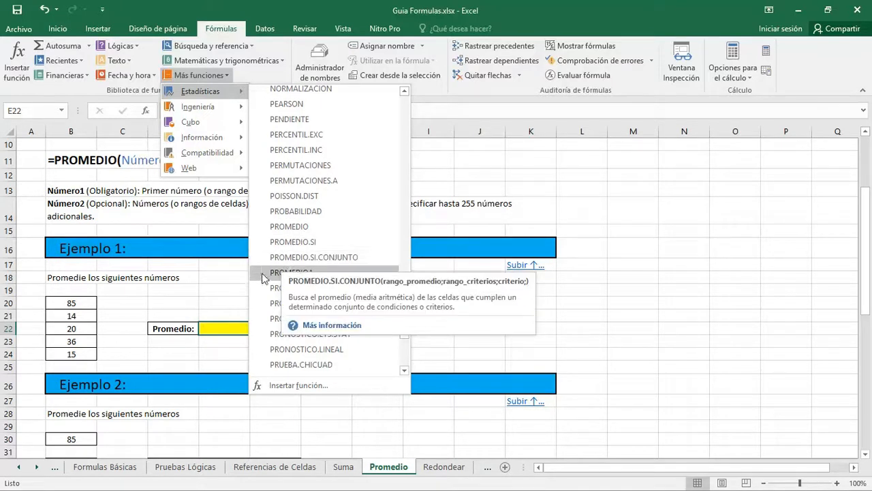
pyautogui.click(287, 226)
# - Replace the suggested Número1 argument of PROMEDIO with the range B20:B24 and accept the function
pyautogui.moveTo(308, 39); pyautogui.dragTo(435, 110)
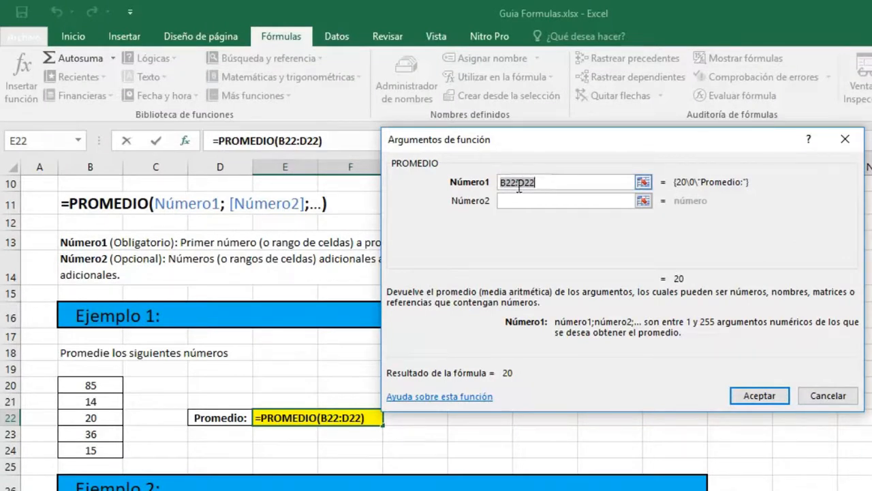
pyautogui.click(542, 180)
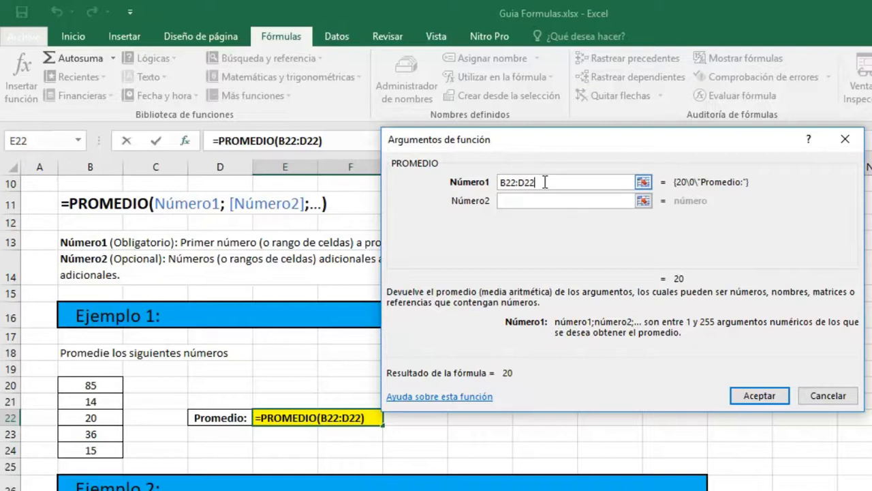
pyautogui.press('BackSpace')
pyautogui.press('BackSpace')
pyautogui.press('BackSpace')
pyautogui.press('BackSpace')
pyautogui.press('BackSpace')
pyautogui.press('BackSpace')
pyautogui.press('BackSpace')
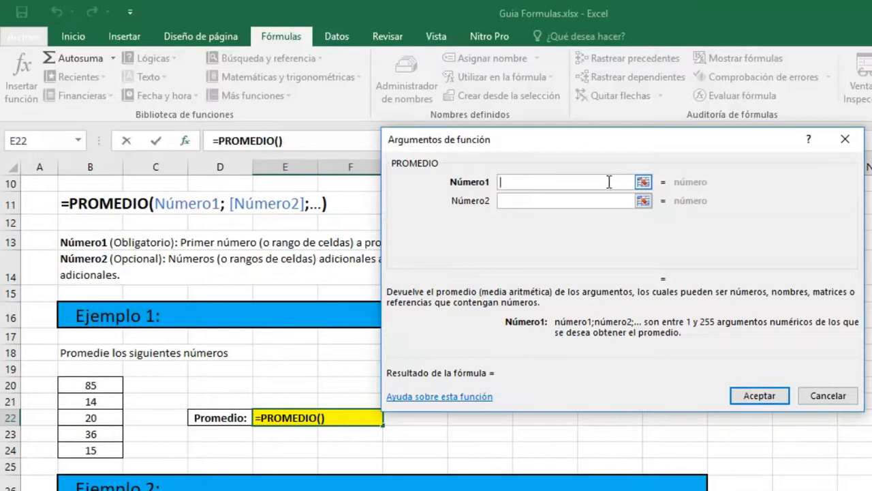
pyautogui.click(643, 182)
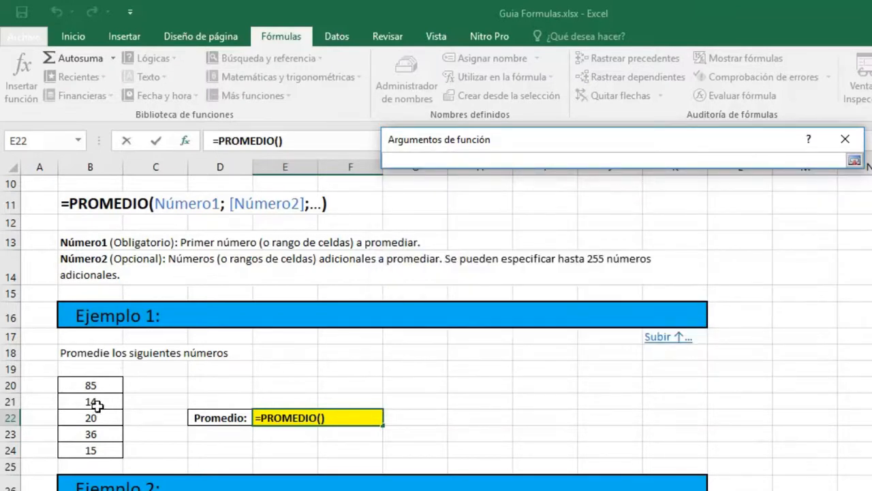
pyautogui.moveTo(97, 385); pyautogui.dragTo(94, 450)
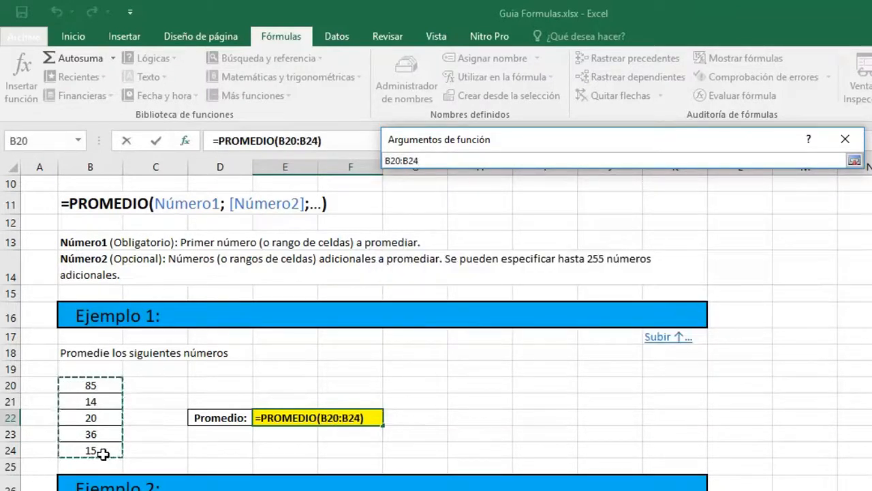
pyautogui.click(855, 162)
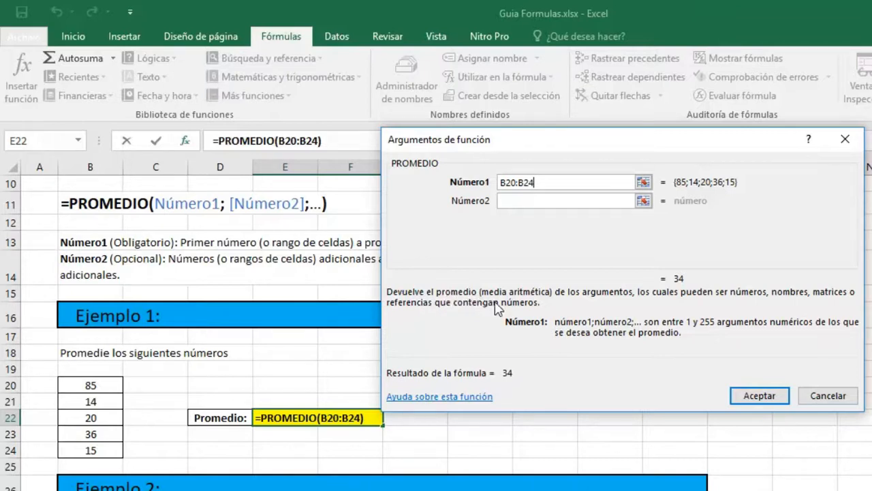
pyautogui.click(750, 396)
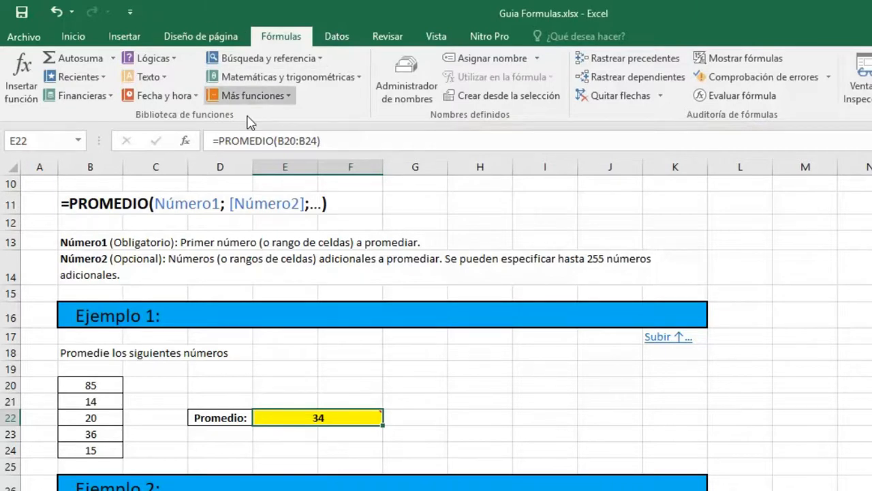
# - Start a PROMEDIO formula in the yellow Promedio cell E32 of Ejemplo 2
pyautogui.scroll(-1, 384, 413)
pyautogui.scroll(3, 391, 416)
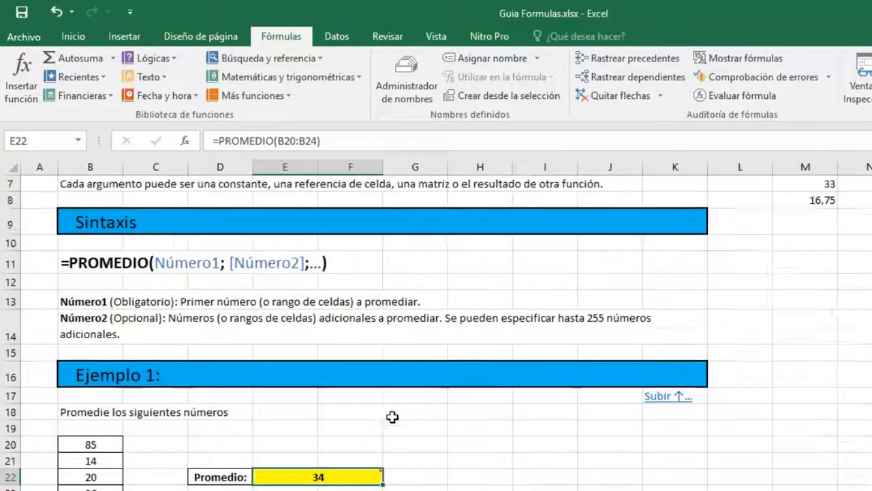
pyautogui.scroll(-2, 391, 416)
pyautogui.scroll(-3, 391, 417)
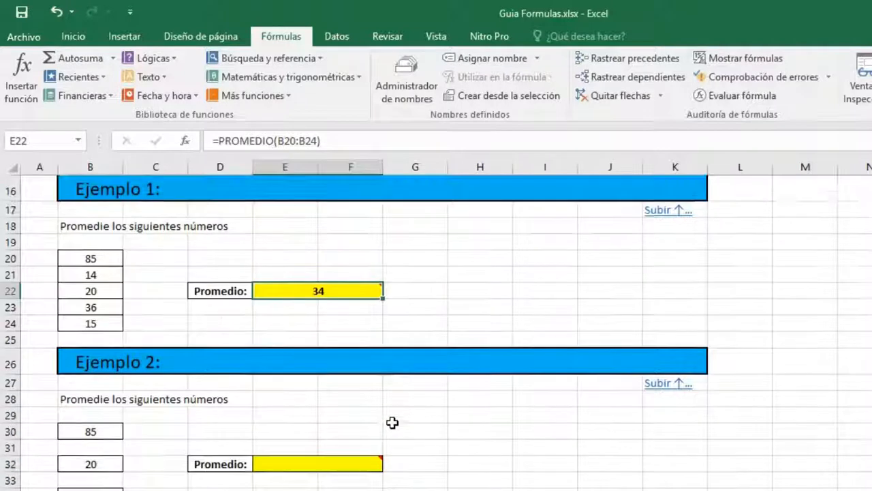
pyautogui.click(309, 407)
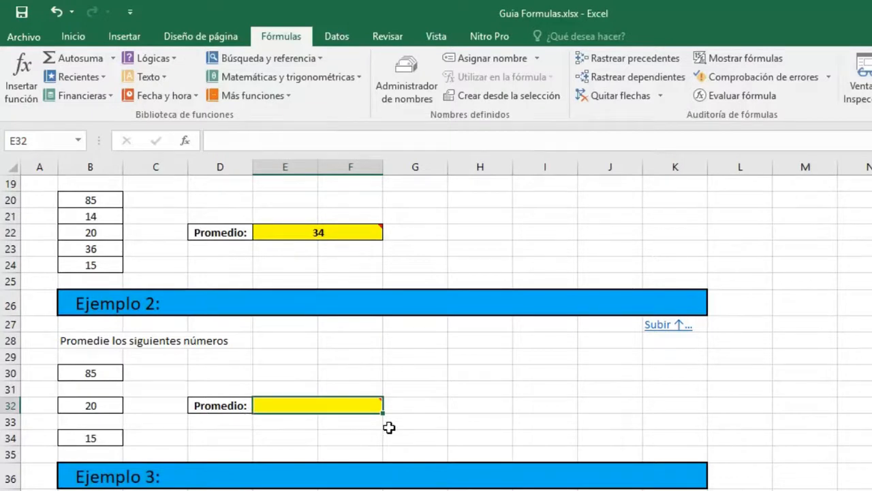
pyautogui.write('=')
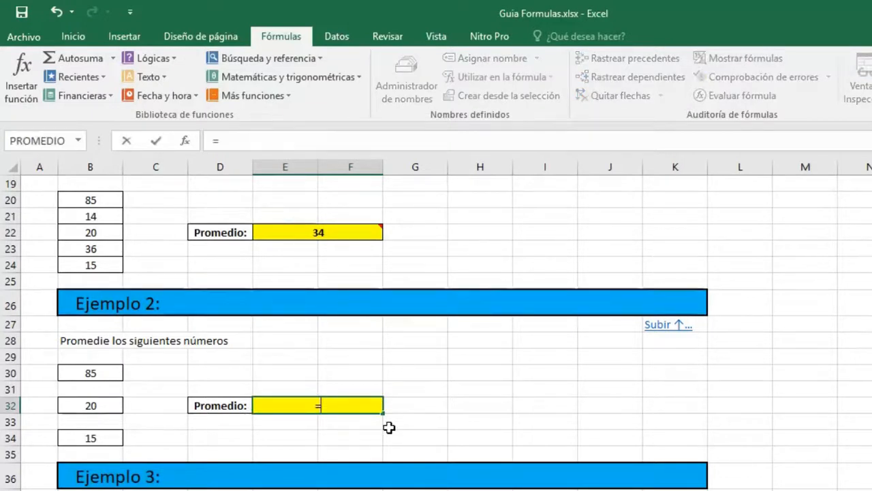
pyautogui.write('promedio')
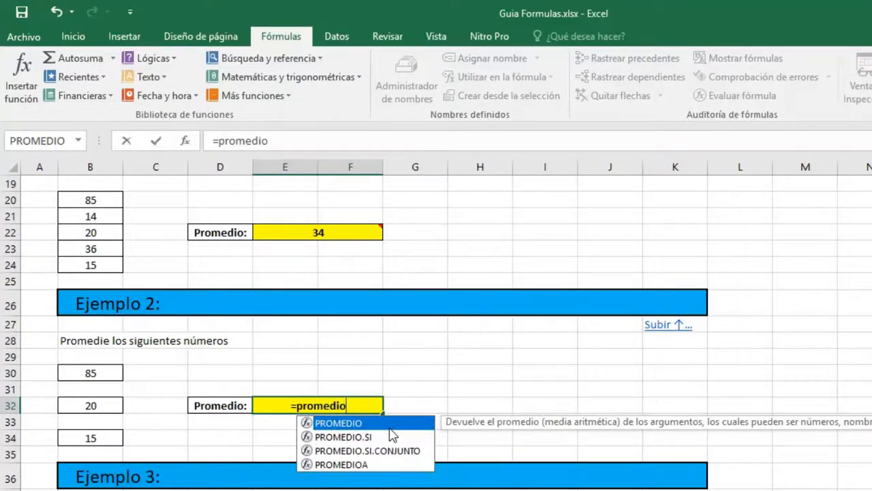
pyautogui.write('s')
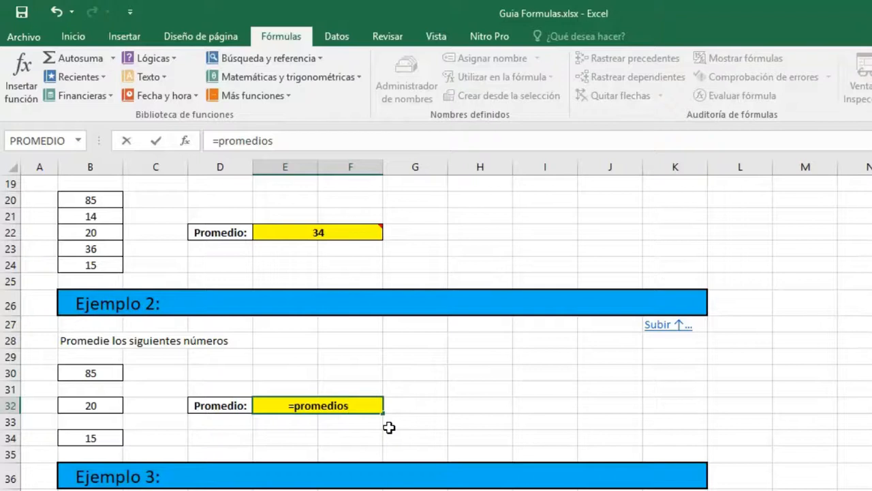
pyautogui.write('(')
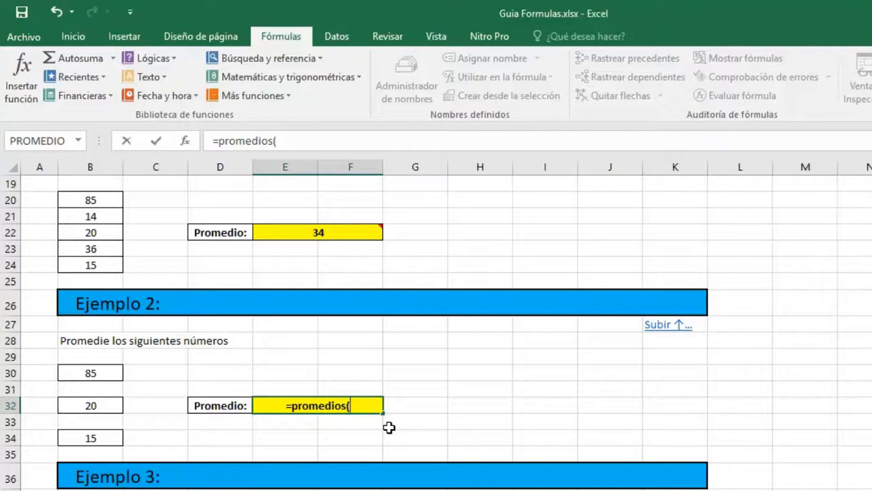
pyautogui.press('BackSpace')
pyautogui.press('BackSpace')
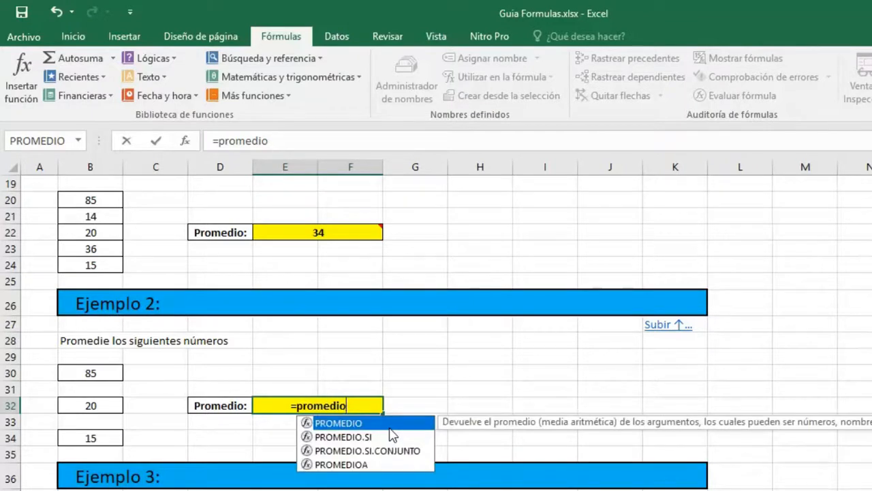
# - Give PROMEDIO the separate cells B30, B32 and B34 as arguments, close the formula and enter it in E32
pyautogui.write('(')
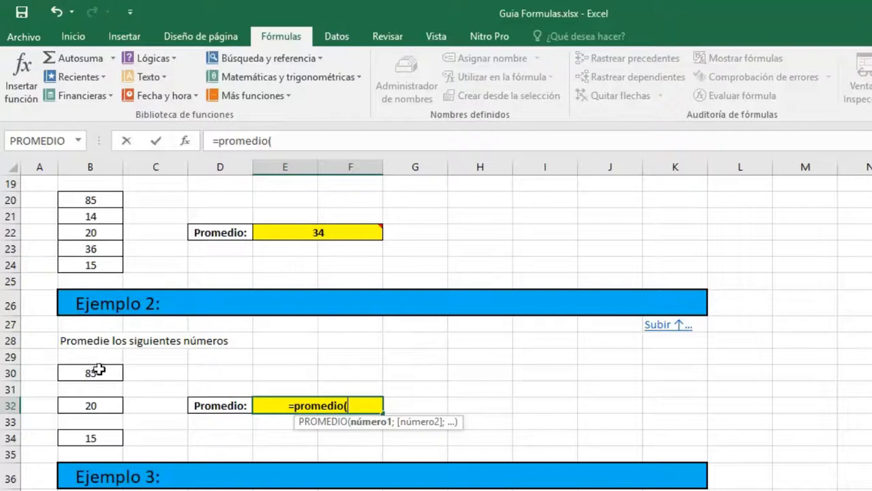
pyautogui.click(101, 374)
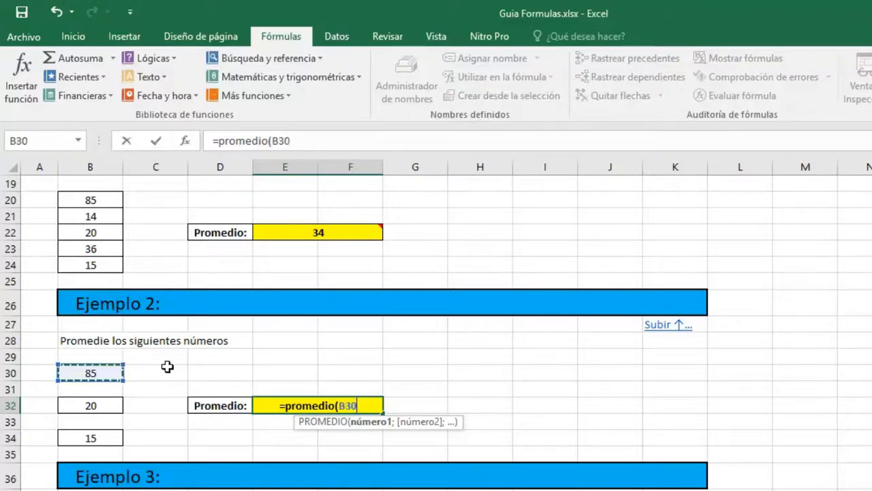
pyautogui.write(';')
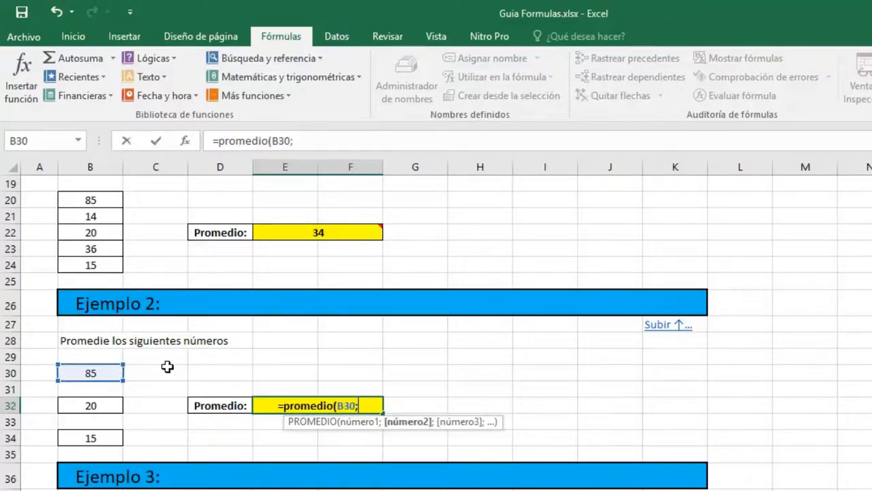
pyautogui.click(117, 407)
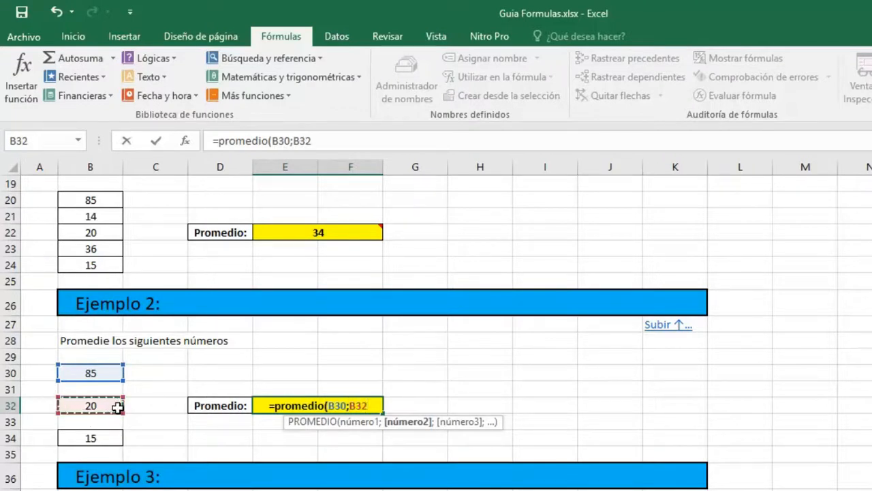
pyautogui.write(';')
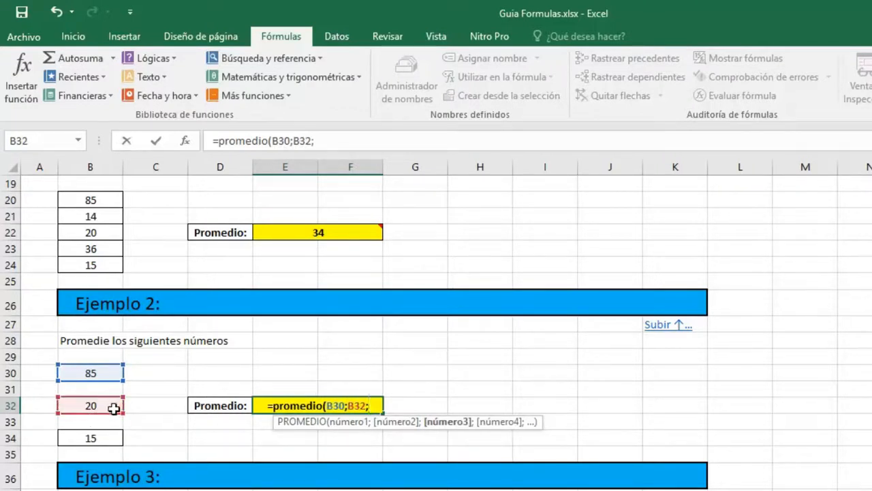
pyautogui.click(96, 441)
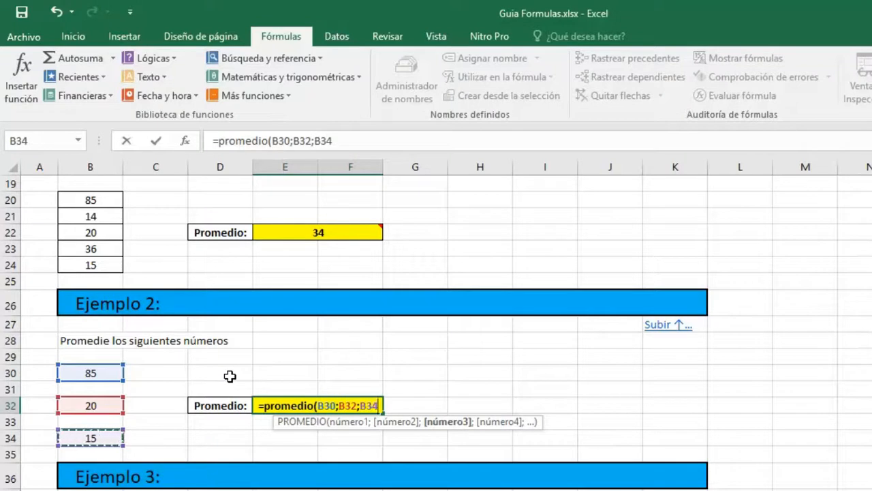
pyautogui.write(')')
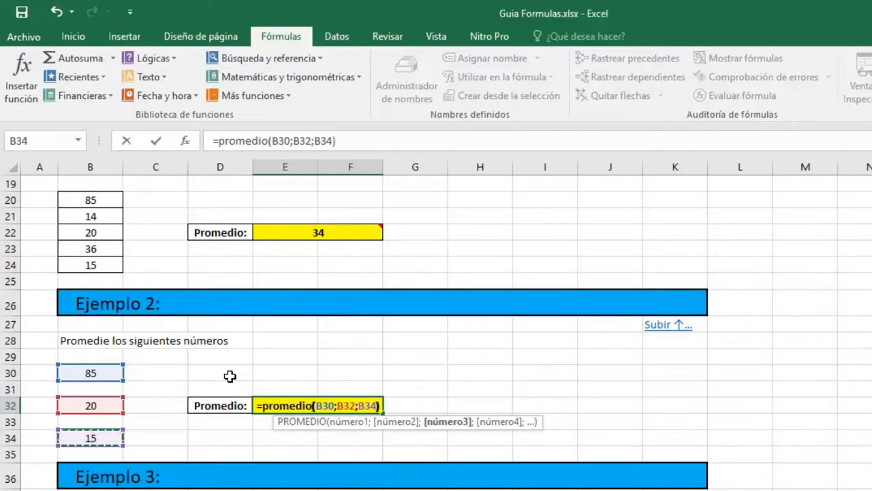
pyautogui.press('Return')
pyautogui.press('Up')
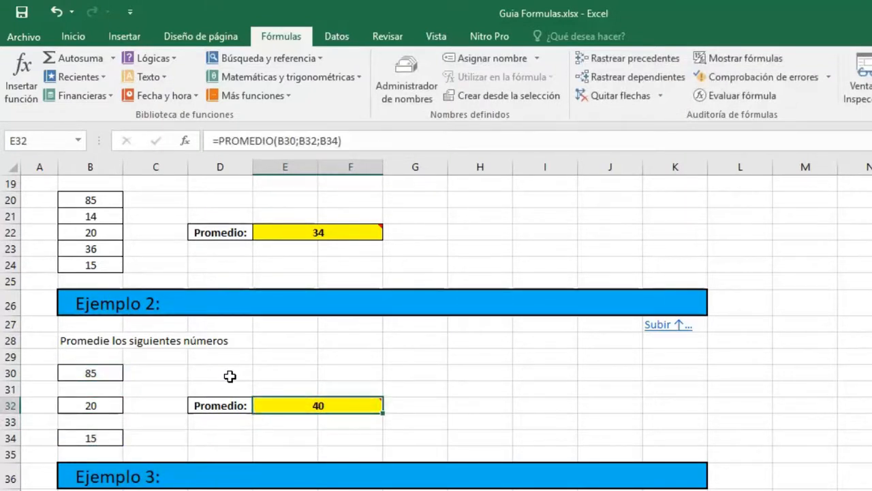
pyautogui.press('Left')
pyautogui.press('Left')
pyautogui.press('Left')
pyautogui.press('Up')
pyautogui.press('Up')
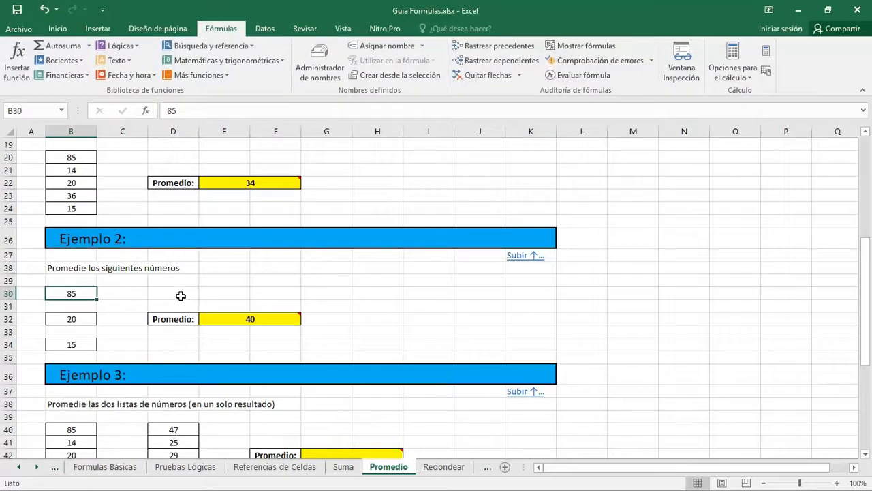
pyautogui.press('Down')
# - Open the Insert Function dialog for the yellow Promedio cell G42 of Ejemplo 3
pyautogui.press('Down')
pyautogui.press('Right')
pyautogui.press('Right')
pyautogui.press('Right')
pyautogui.press('Down')
pyautogui.press('Down')
pyautogui.press('Down')
pyautogui.press('Down')
pyautogui.press('Down')
pyautogui.press('Down')
pyautogui.press('Down')
pyautogui.press('Down')
pyautogui.press('Down')
pyautogui.scroll(-2, 181, 296)
pyautogui.press('Right')
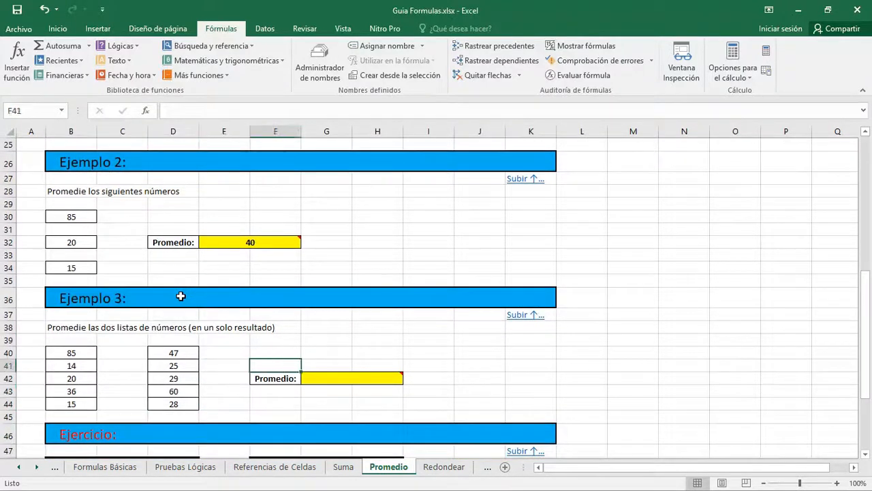
pyautogui.press('Right')
pyautogui.press('Down')
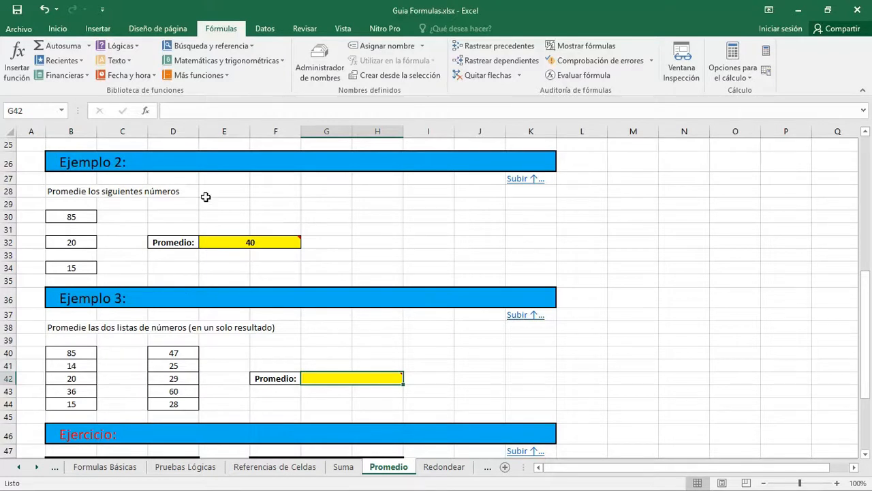
pyautogui.moveTo(307, 385)
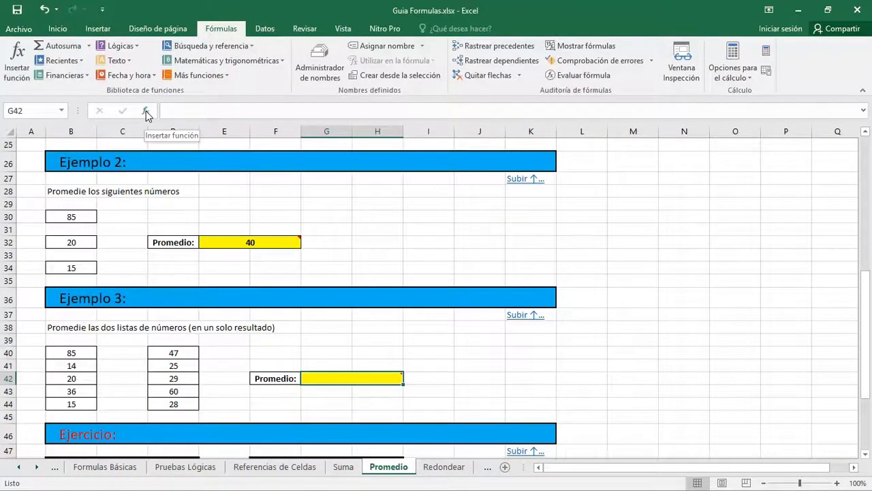
pyautogui.click(145, 111)
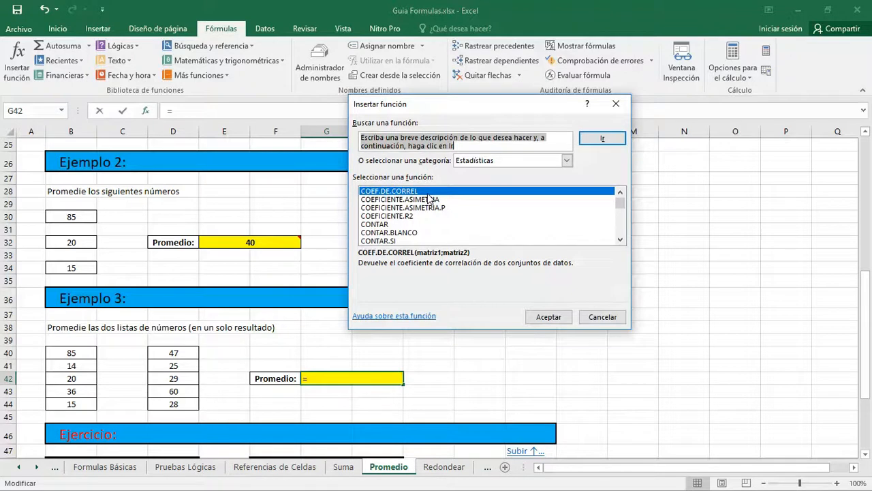
# - Choose the PROMEDIO function from the Estadísticas category and accept it for cell G42
pyautogui.click(567, 161)
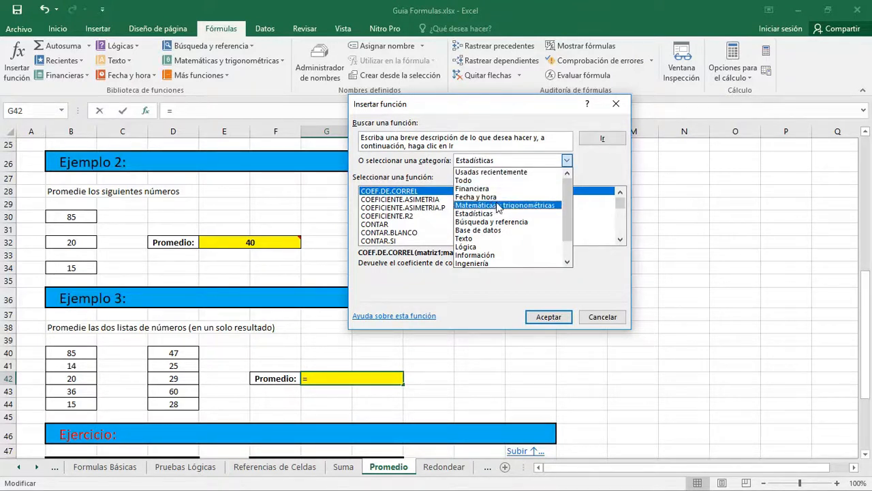
pyautogui.moveTo(568, 231)
pyautogui.mouseDown()
pyautogui.moveTo(569, 251)
pyautogui.moveTo(568, 229)
pyautogui.mouseUp()
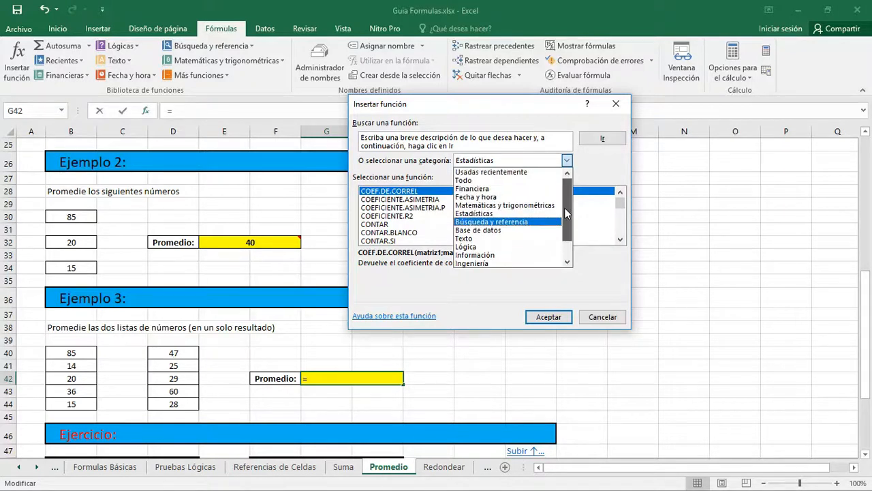
pyautogui.click(472, 214)
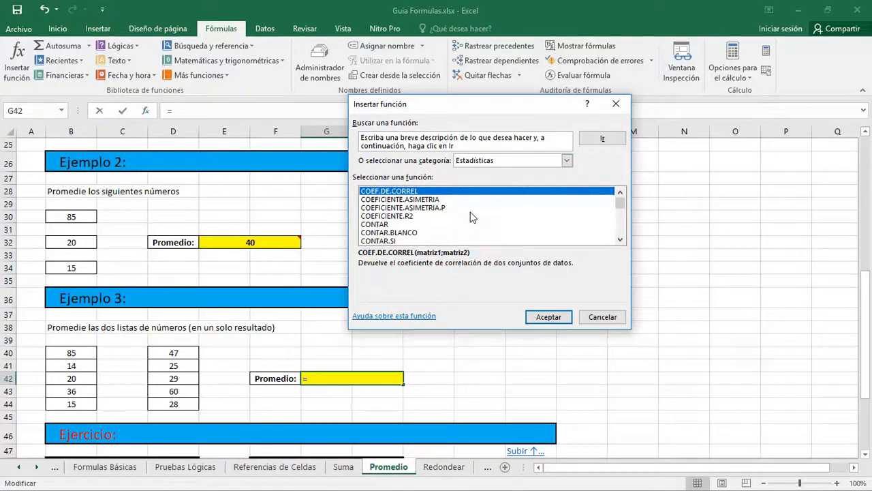
pyautogui.click(621, 240)
pyautogui.moveTo(619, 215); pyautogui.dragTo(619, 225)
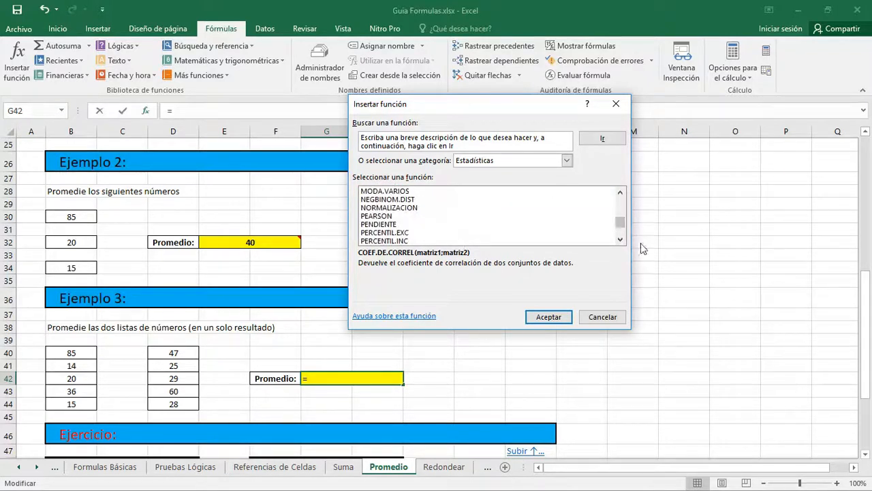
pyautogui.click(620, 239)
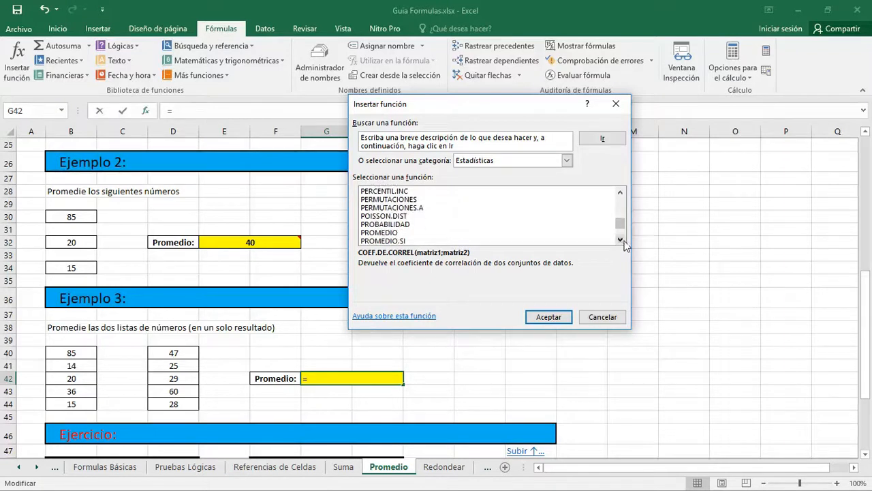
pyautogui.click(375, 233)
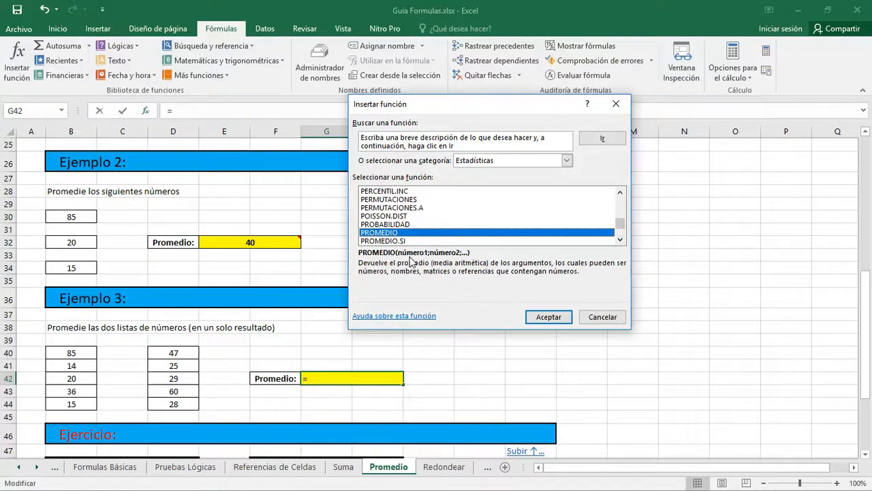
pyautogui.click(549, 317)
# - Replace the suggested Número1 argument with B40:B44, set Número2 to D40:D44 and accept the function
pyautogui.moveTo(467, 135); pyautogui.dragTo(551, 141)
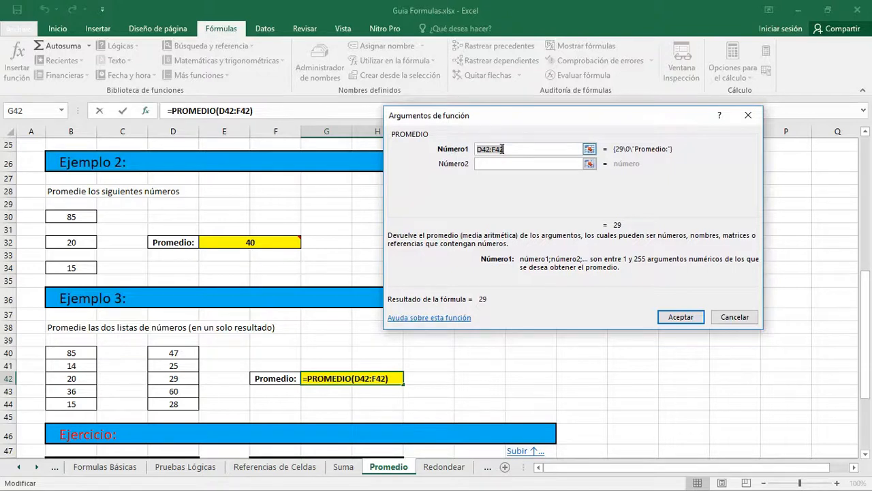
pyautogui.press('Delete')
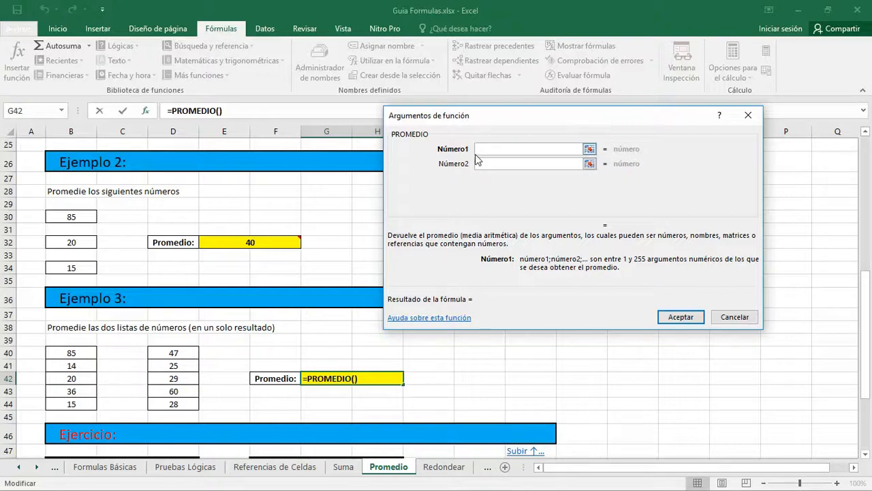
pyautogui.moveTo(75, 351); pyautogui.dragTo(77, 403)
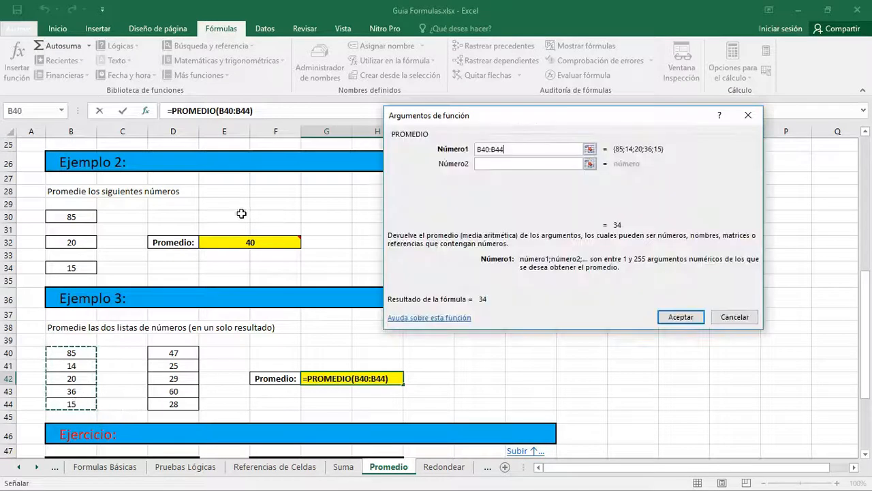
pyautogui.click(488, 163)
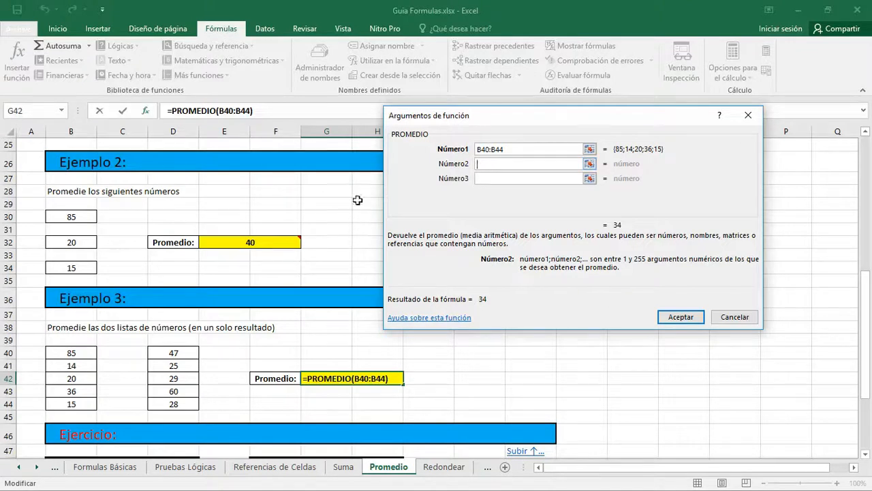
pyautogui.moveTo(174, 353); pyautogui.dragTo(175, 402)
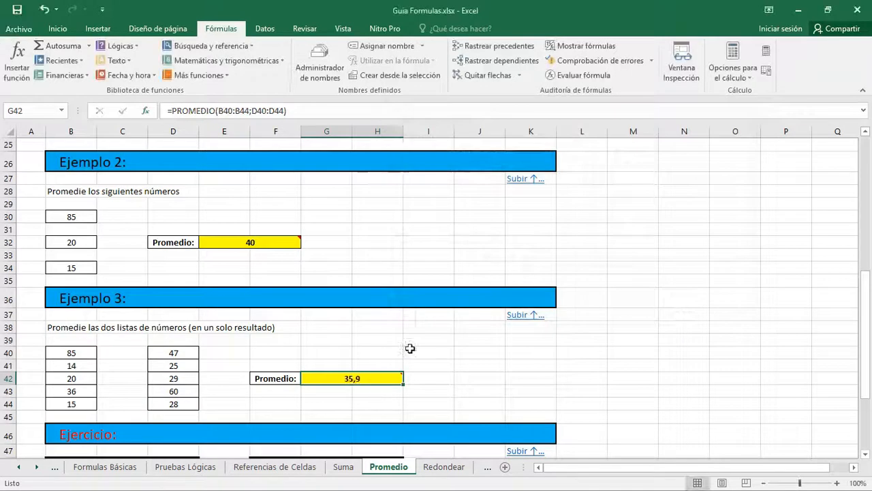
# - Read the comments on the Peso Promedio and Altura Promedio cells H49 and H50 of the Ejercicio, finishing on H49
pyautogui.moveTo(377, 376)
pyautogui.scroll(-5, 300, 286)
pyautogui.click(266, 321)
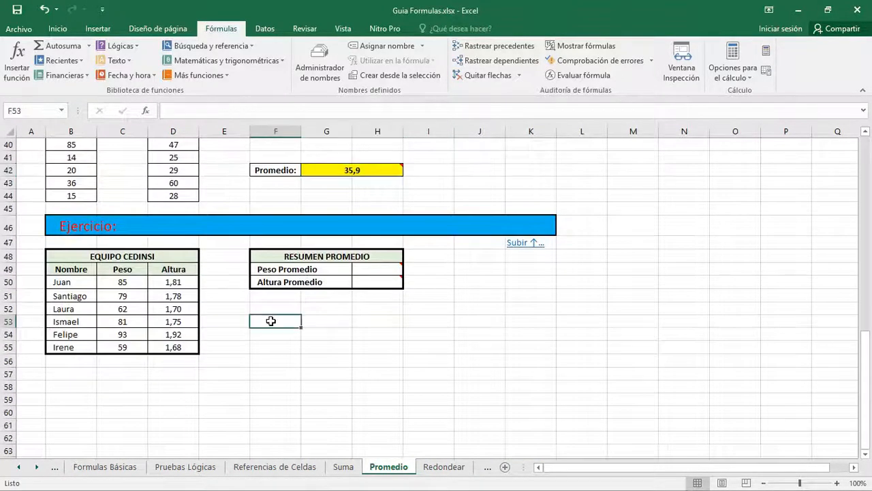
pyautogui.click(383, 264)
pyautogui.moveTo(385, 270)
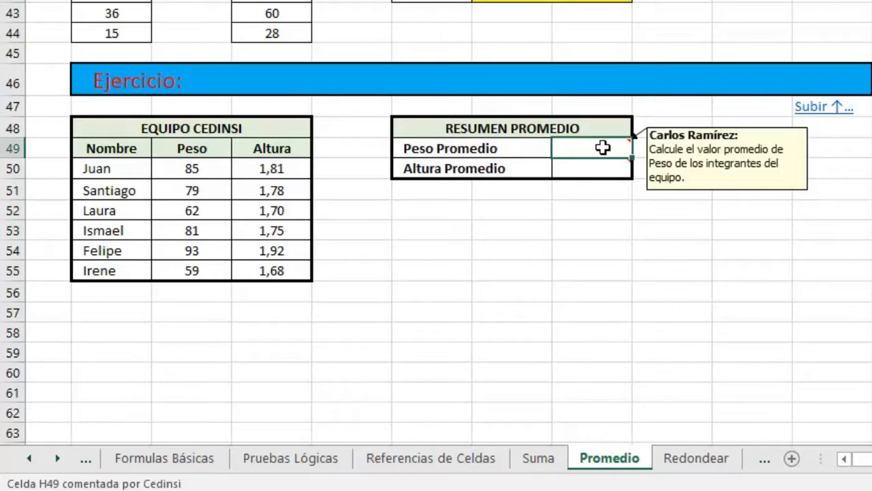
pyautogui.click(600, 169)
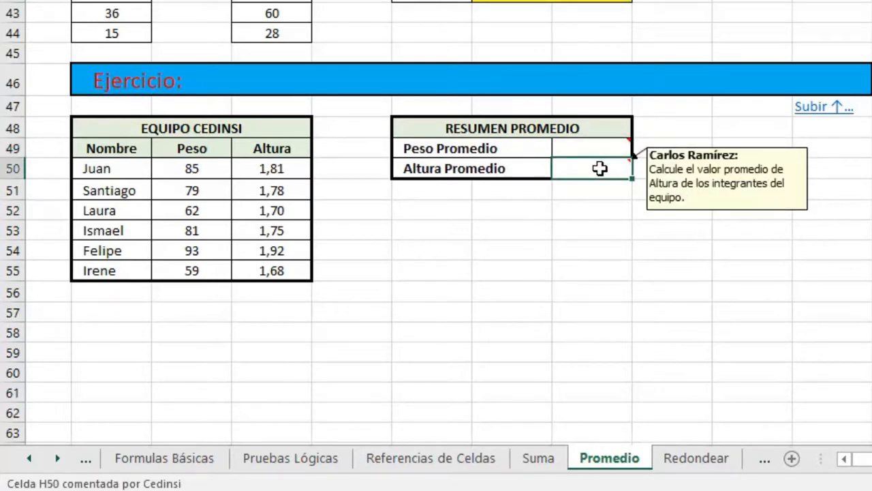
pyautogui.click(587, 149)
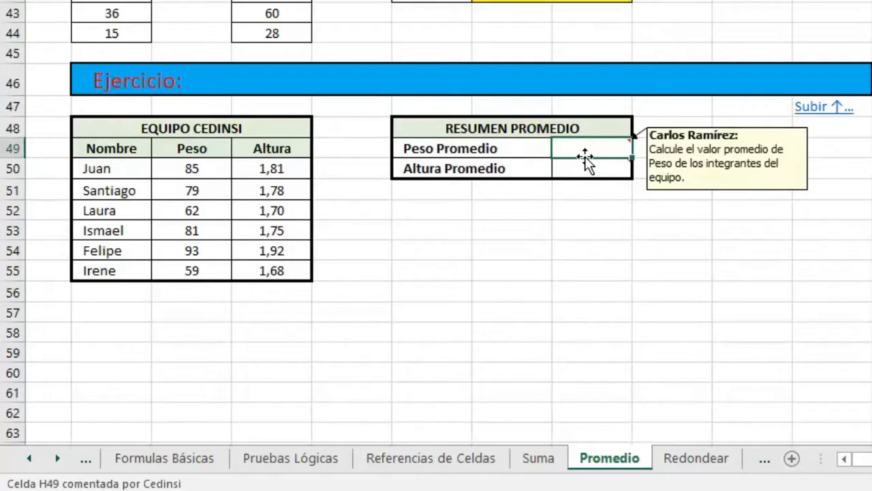
# - Enter =promedio(C50:C55) in the Peso Promedio cell H49 to average the team's weights
pyautogui.write('=promedio')
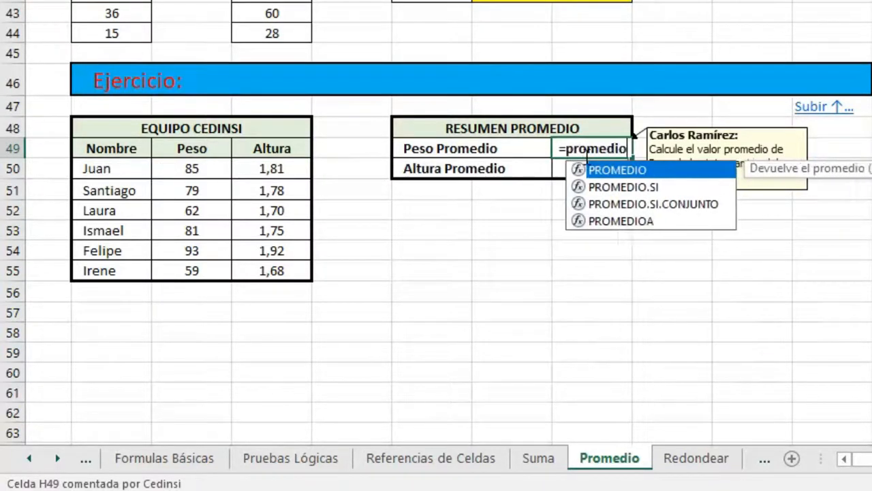
pyautogui.write('(')
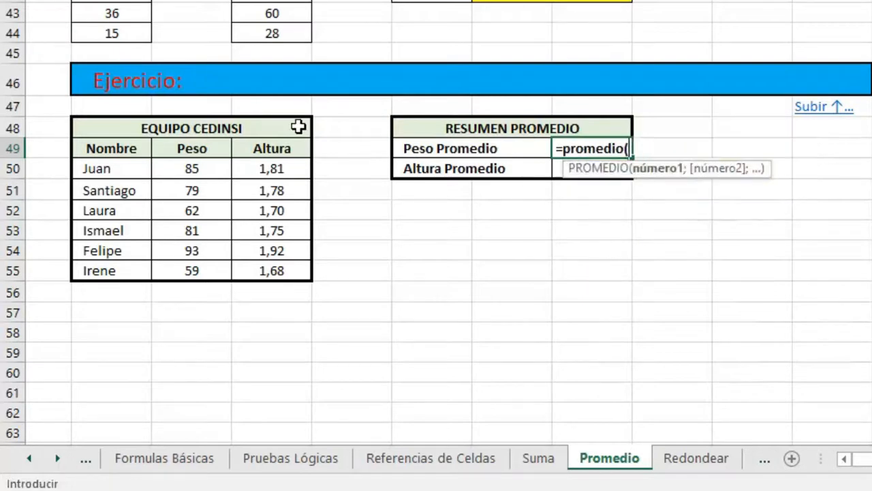
pyautogui.click(190, 168)
pyautogui.moveTo(190, 168); pyautogui.dragTo(185, 269)
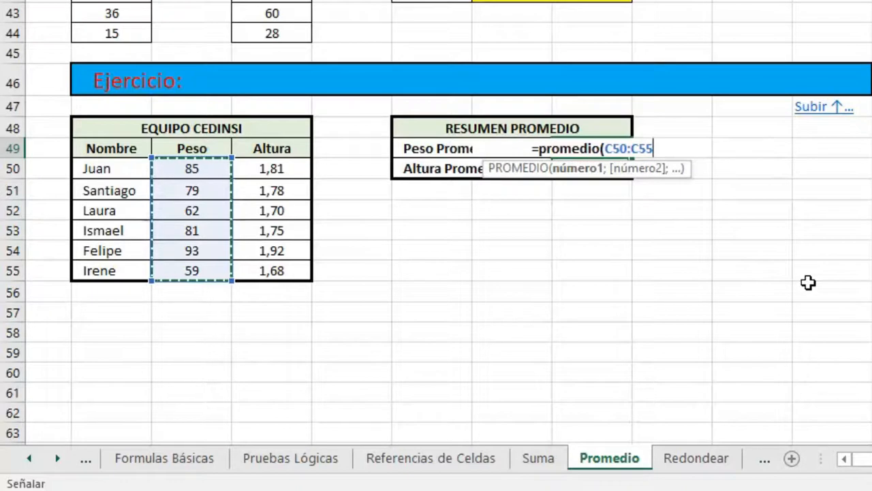
pyautogui.write(')')
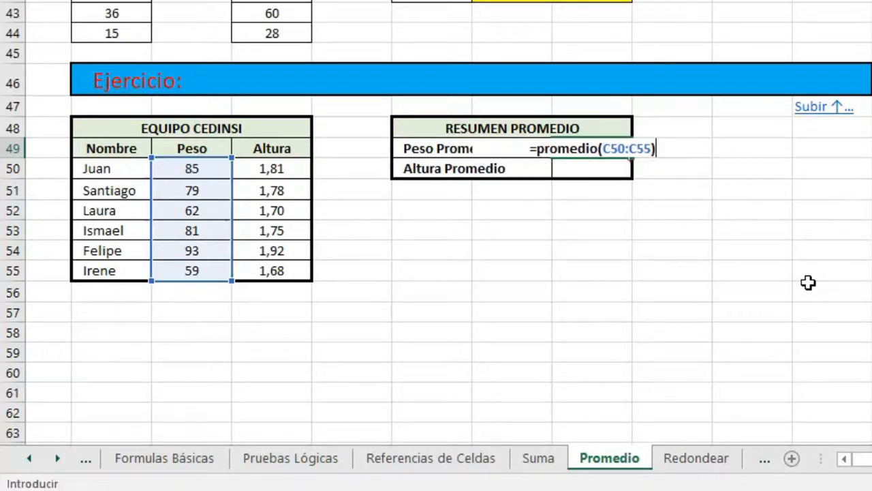
pyautogui.press('Return')
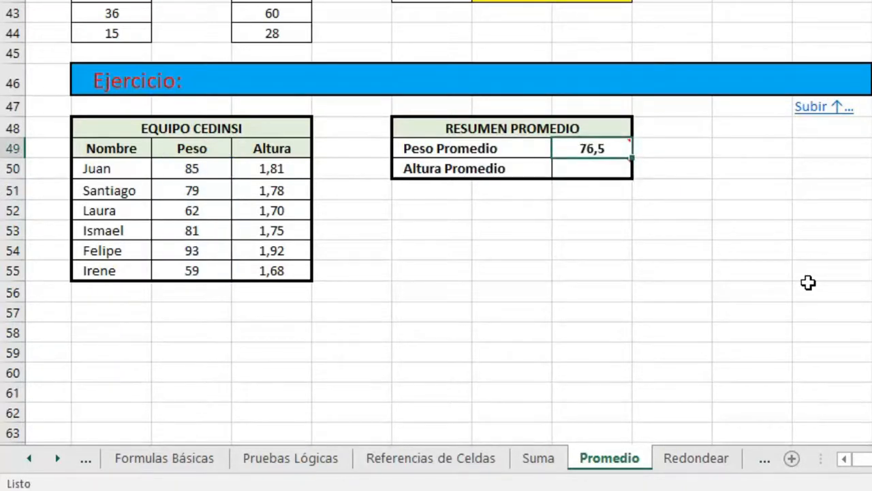
# - Enter =promedio(D50:D55) in the Altura Promedio cell H50 to average the team's heights
pyautogui.press('Down')
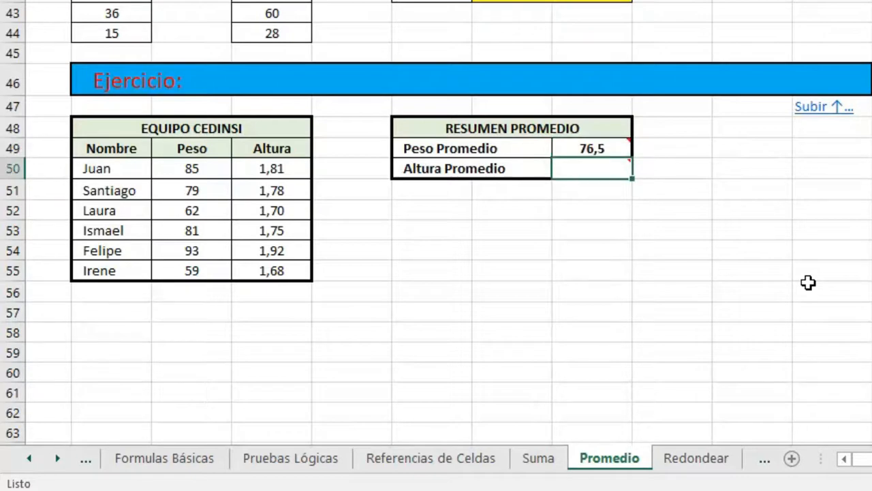
pyautogui.write('=')
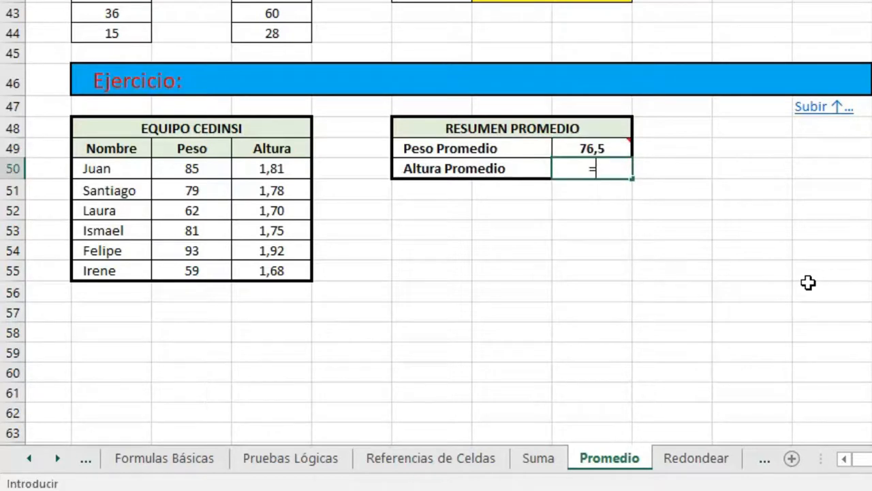
pyautogui.write('ptom')
pyautogui.press('BackSpace')
pyautogui.press('BackSpace')
pyautogui.write('omr')
pyautogui.press('BackSpace')
pyautogui.press('BackSpace')
pyautogui.press('BackSpace')
pyautogui.press('BackSpace')
pyautogui.write('t')
pyautogui.press('BackSpace')
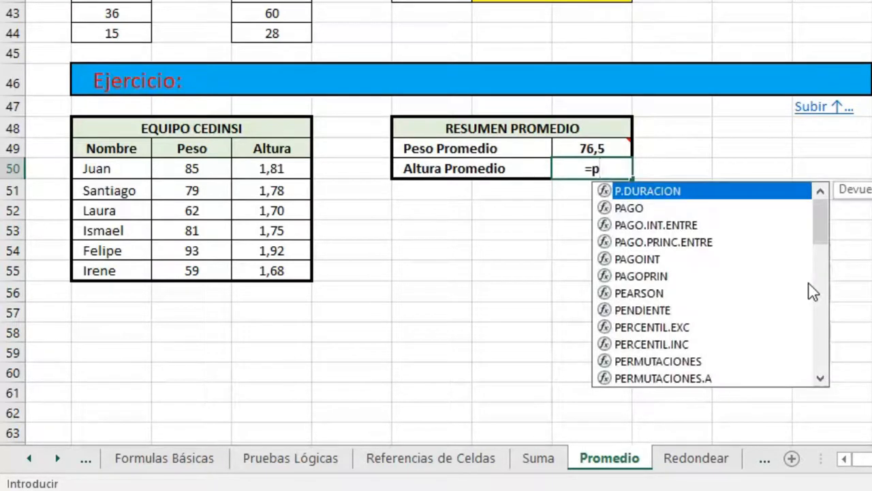
pyautogui.write('romedio(')
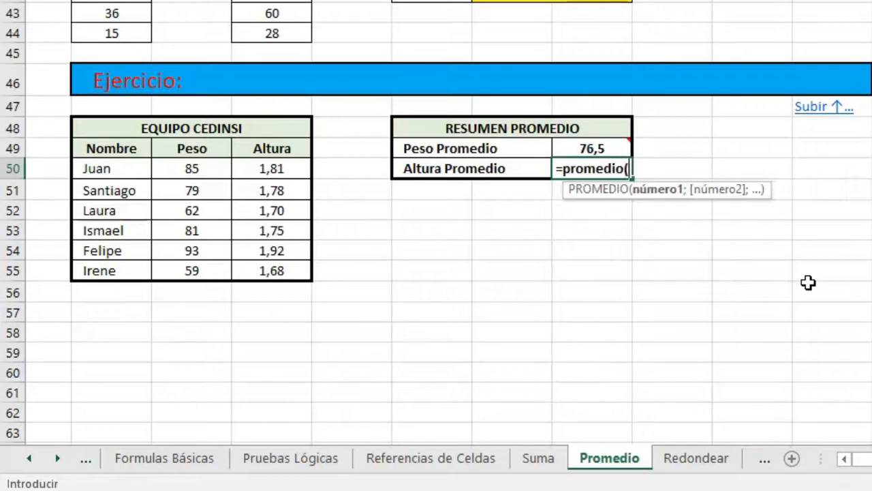
pyautogui.click(259, 168)
pyautogui.moveTo(259, 168); pyautogui.dragTo(271, 268)
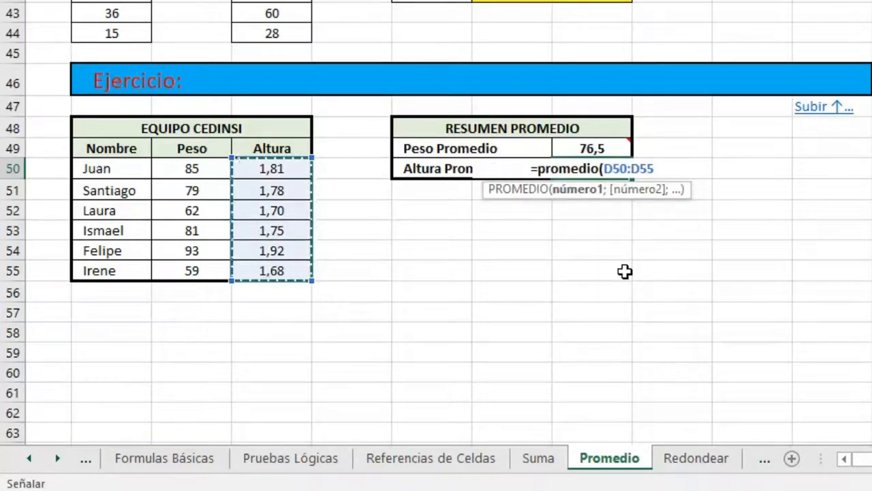
pyautogui.write(')')
pyautogui.press('Return')
pyautogui.press('Up')
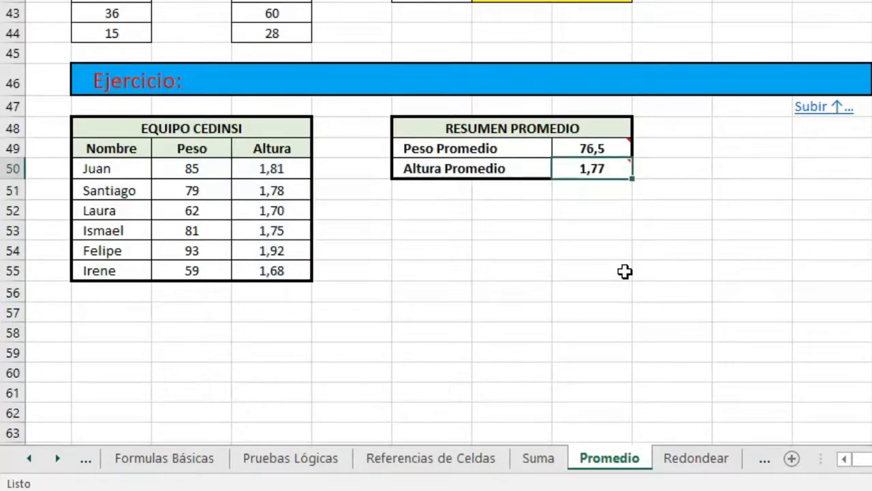
# - Review the Altura values in D50:D55 of the EQUIPO CEDINSI table and the Altura Promedio formula in H50
pyautogui.press('Down')
pyautogui.press('Up')
pyautogui.press('Left')
pyautogui.press('Left')
pyautogui.press('Left')
pyautogui.press('Left')
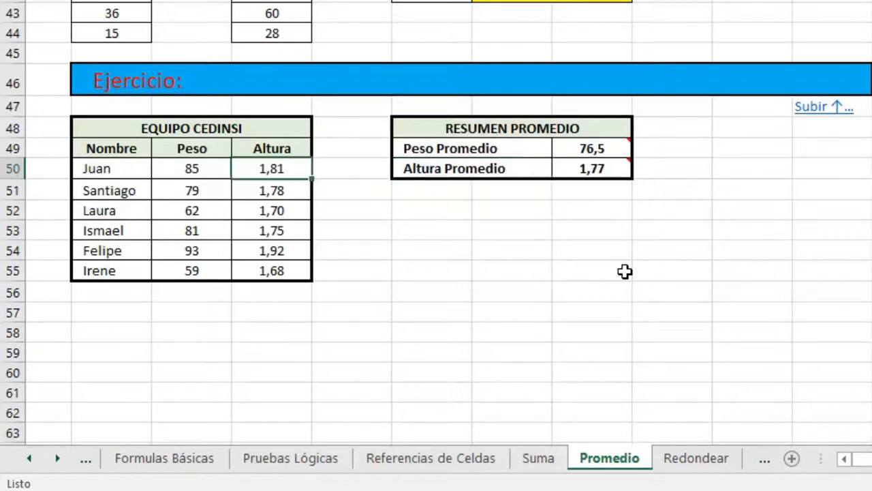
pyautogui.press('Down')
pyautogui.press('Down')
pyautogui.press('Down')
pyautogui.press('Down')
pyautogui.press('Down')
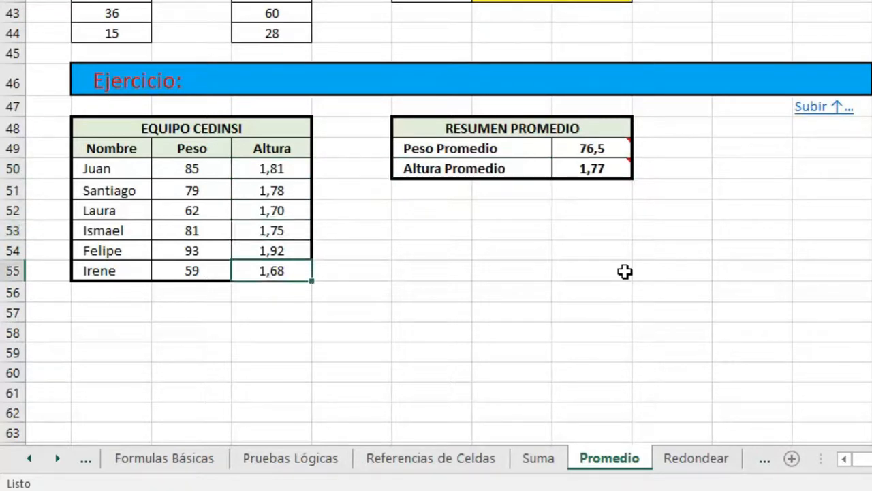
pyautogui.press('Up')
pyautogui.press('Up')
pyautogui.press('Up')
pyautogui.press('Up')
pyautogui.press('Up')
pyautogui.press('Up')
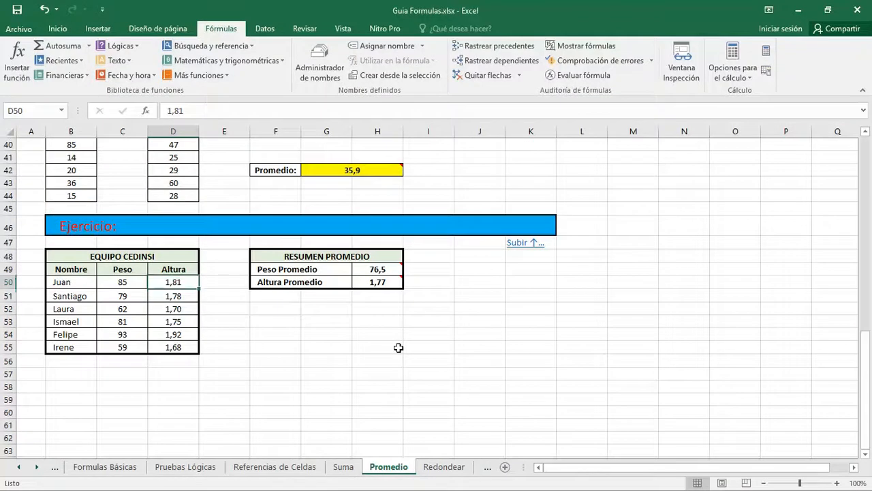
pyautogui.press('Down')
pyautogui.press('Down')
pyautogui.press('Down')
pyautogui.press('Down')
pyautogui.press('Up')
pyautogui.press('Up')
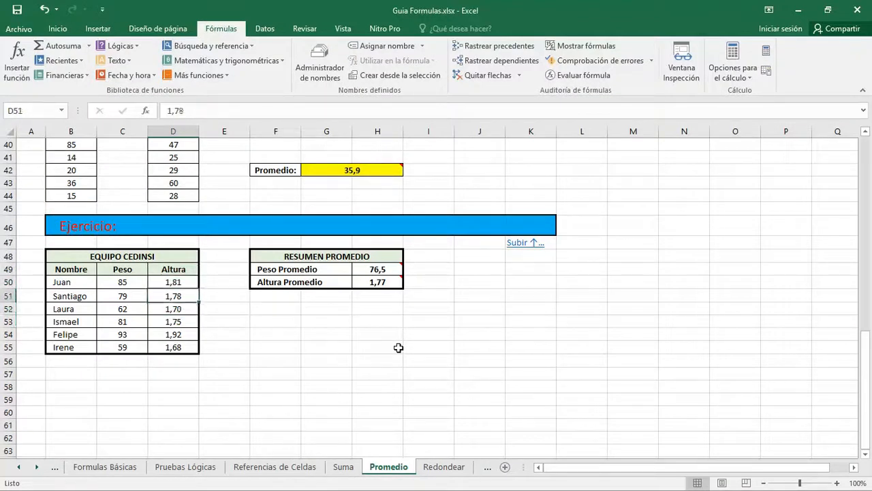
pyautogui.press('Right')
pyautogui.press('Right')
pyautogui.press('Right')
pyautogui.press('Right')
pyautogui.press('Up')
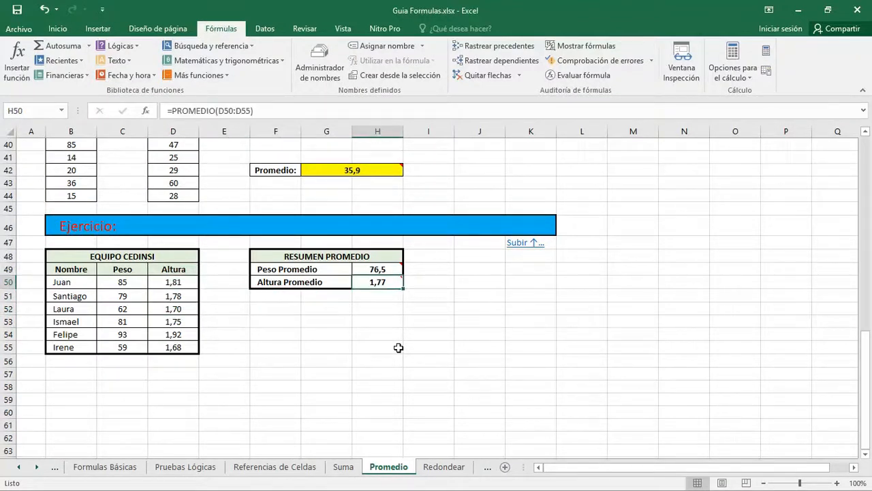
# - Look back over the solved examples above the Ejercicio and return to the area below the RESUMEN PROMEDIO table
pyautogui.press('Up')
pyautogui.press('Left')
pyautogui.press('Up')
pyautogui.press('Up')
pyautogui.press('Up')
pyautogui.press('Up')
pyautogui.press('Up')
pyautogui.press('Up')
pyautogui.press('Up')
pyautogui.press('Up')
pyautogui.press('Up')
pyautogui.press('Up')
pyautogui.press('Up')
pyautogui.press('Up')
pyautogui.press('Up')
pyautogui.press('Up')
pyautogui.press('Up')
pyautogui.press('Up')
pyautogui.press('Up')
pyautogui.press('Up')
pyautogui.press('Up')
pyautogui.press('Up')
pyautogui.press('Up')
pyautogui.press('Up')
pyautogui.press('Up')
pyautogui.press('Up')
pyautogui.press('Up')
pyautogui.press('Up')
pyautogui.press('Up')
pyautogui.press('Up')
pyautogui.press('Up')
pyautogui.press('Up')
pyautogui.press('Down')
pyautogui.press('Down')
pyautogui.press('Down')
pyautogui.press('Down')
pyautogui.press('Down')
pyautogui.press('Down')
pyautogui.press('Down')
pyautogui.press('Down')
pyautogui.press('Down')
pyautogui.press('Down')
pyautogui.press('Down')
pyautogui.press('Down')
pyautogui.press('Down')
pyautogui.press('Down')
pyautogui.press('Down')
pyautogui.press('Down')
pyautogui.press('Down')
pyautogui.press('Down')
pyautogui.press('Down')
pyautogui.press('Down')
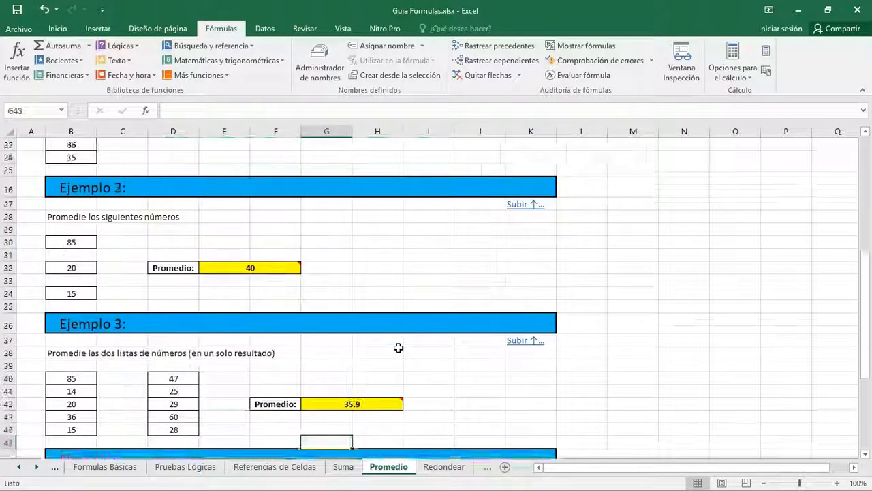
pyautogui.press('Down')
pyautogui.press('Down')
pyautogui.press('Down')
pyautogui.press('Down')
pyautogui.press('Down')
pyautogui.press('Down')
pyautogui.press('Down')
pyautogui.press('Down')
pyautogui.press('Down')
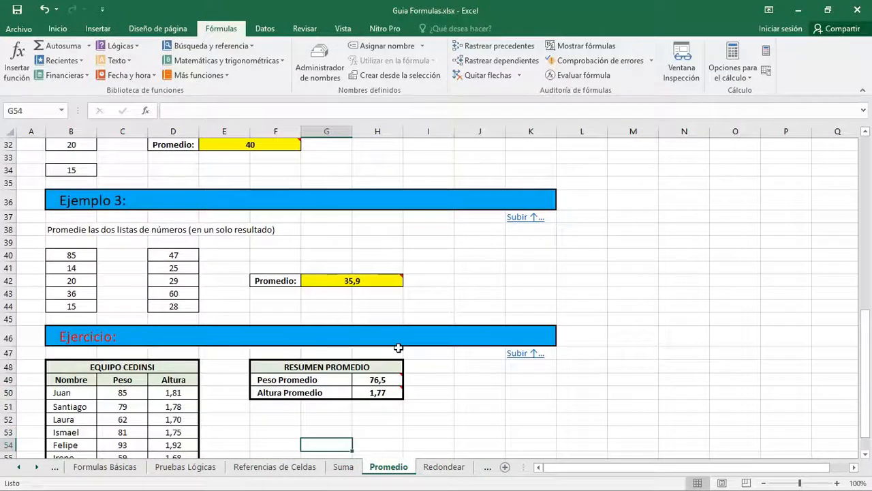